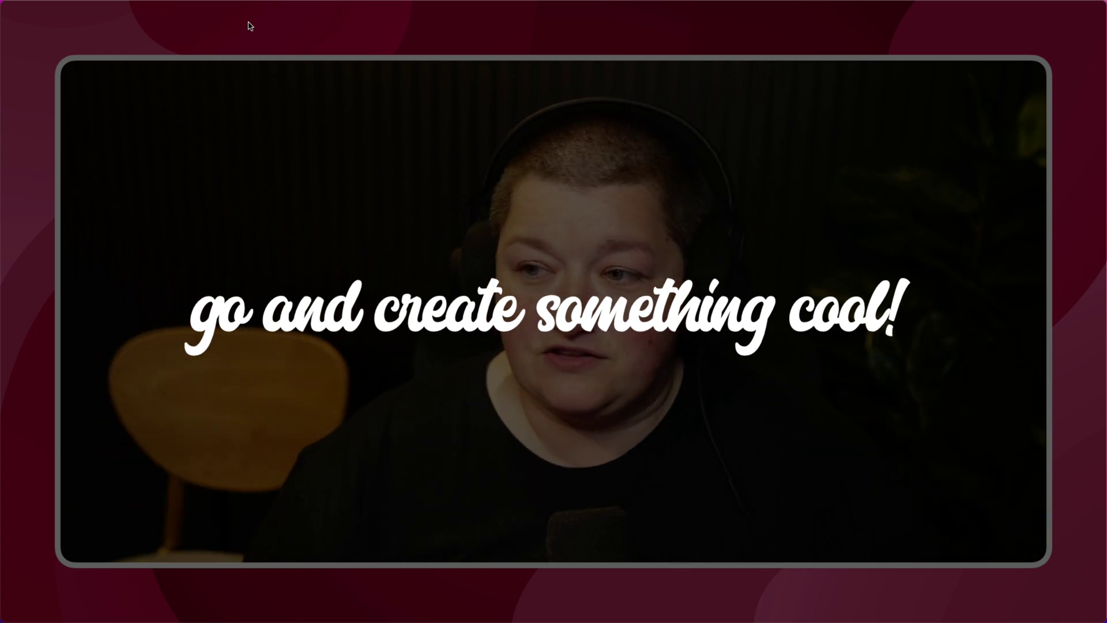
# Step: Exit the slideshow and inspect the background image on slide 2 and the name text on slide 3
pyautogui.press('Escape')
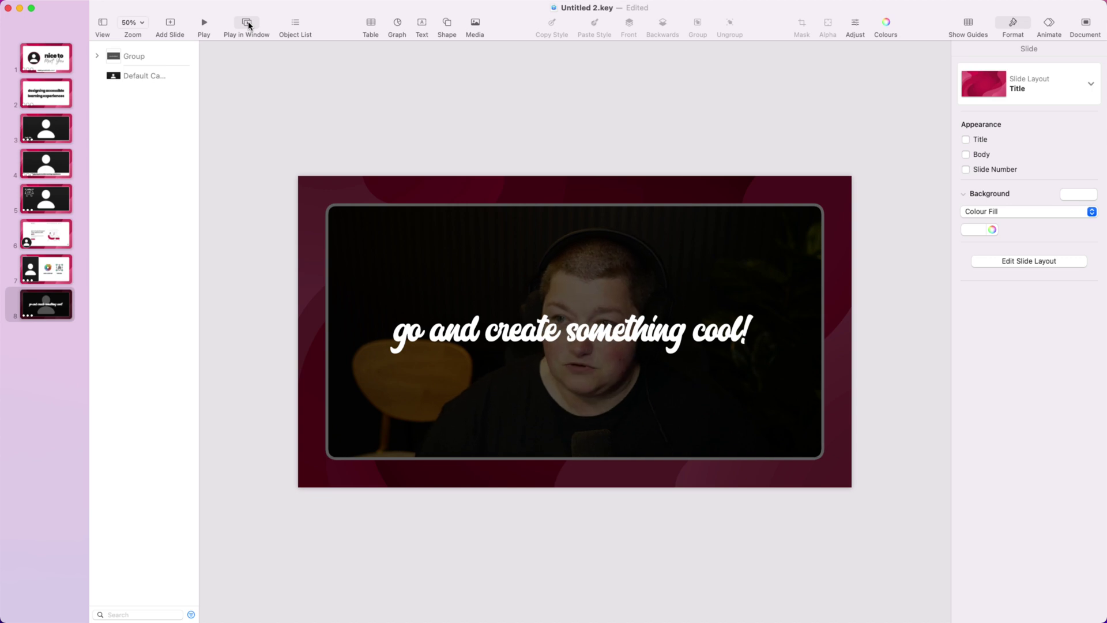
pyautogui.click(64, 96)
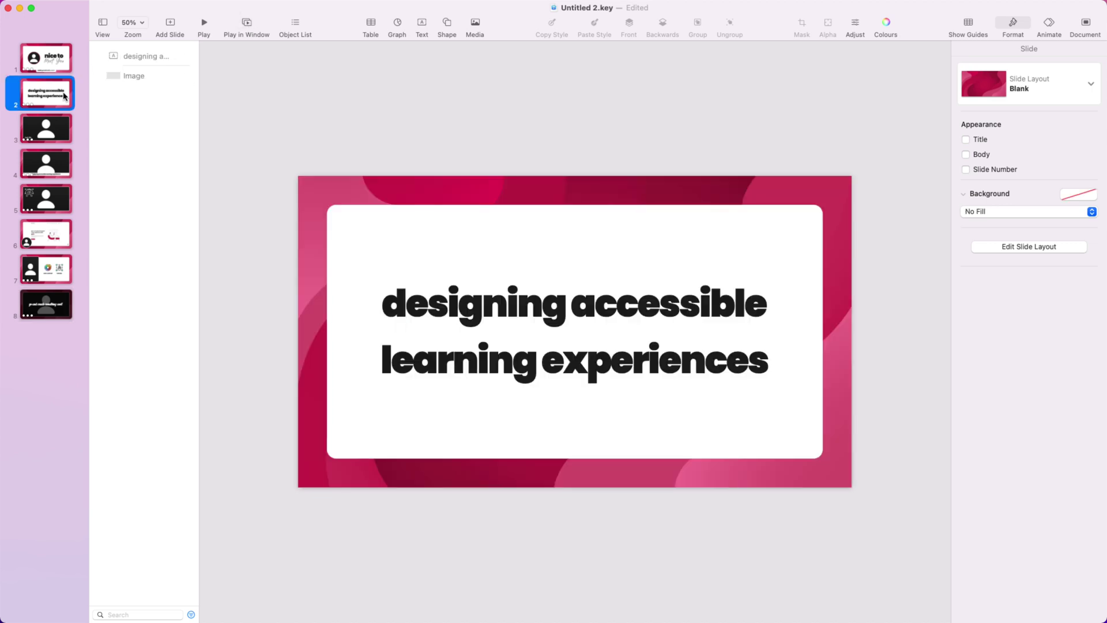
pyautogui.click(128, 79)
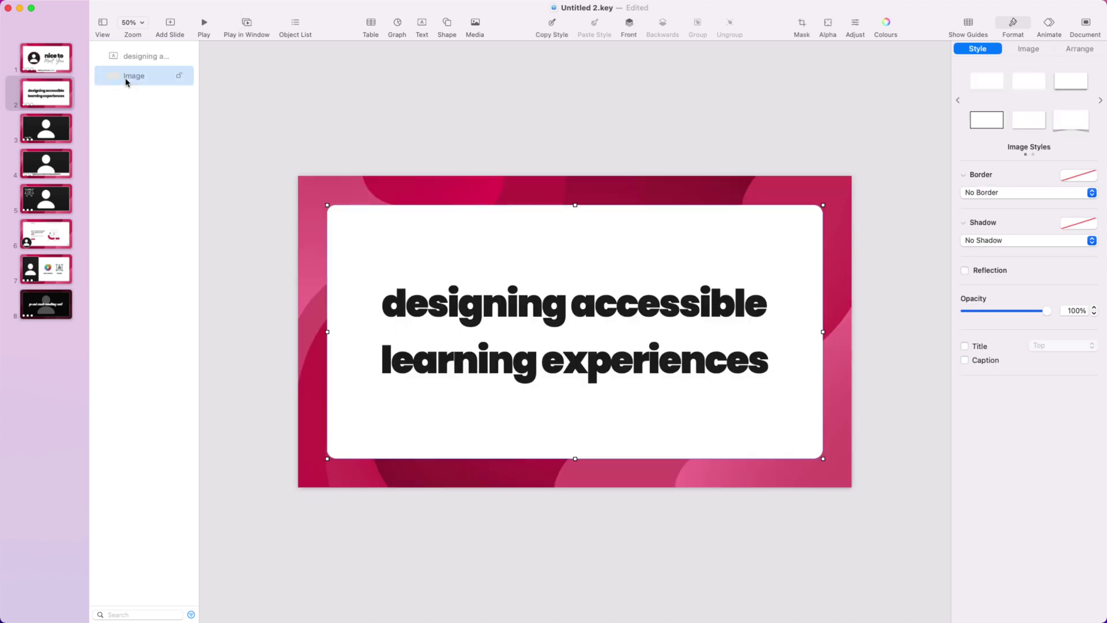
pyautogui.click(53, 125)
pyautogui.click(363, 431)
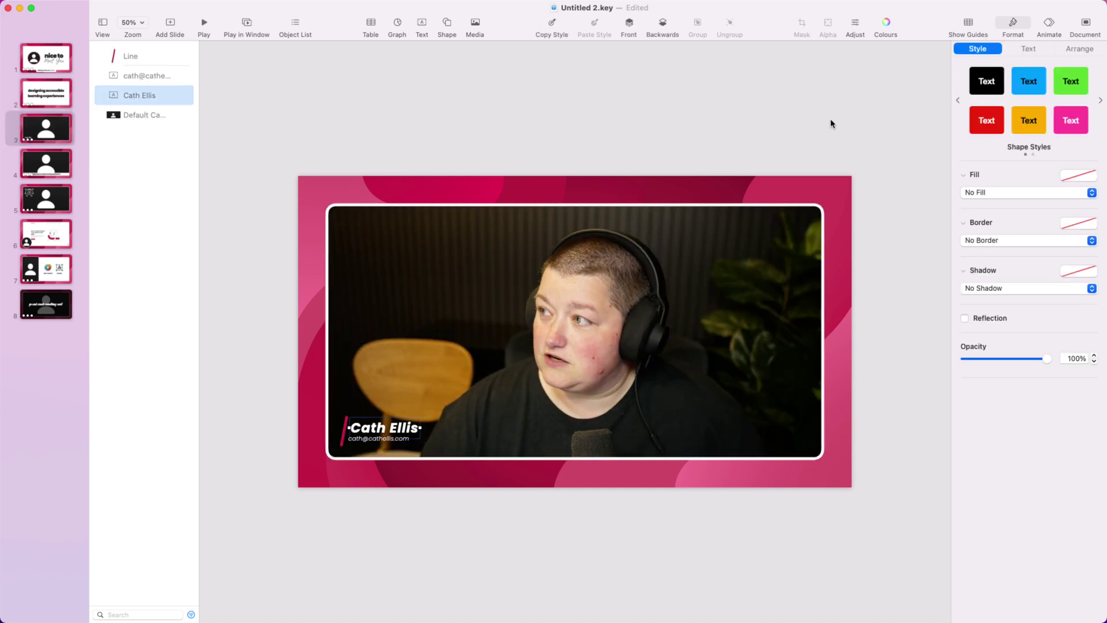
# Step: Show the build order for slide 3 and review the start and delay settings of its line, name and e-mail builds
pyautogui.moveTo(375, 3)
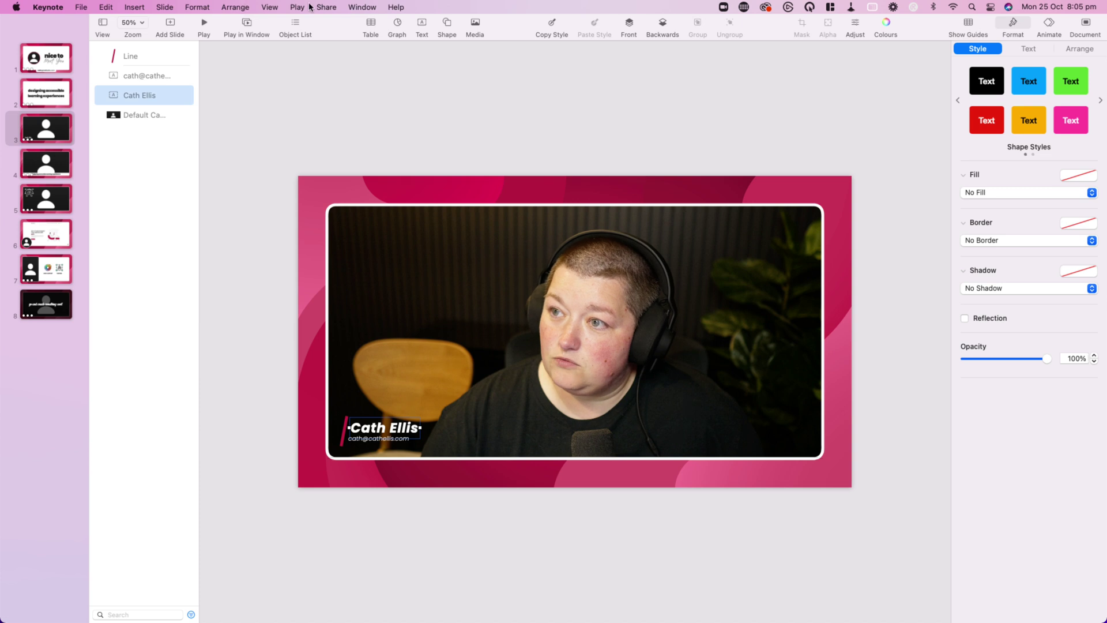
pyautogui.click(271, 7)
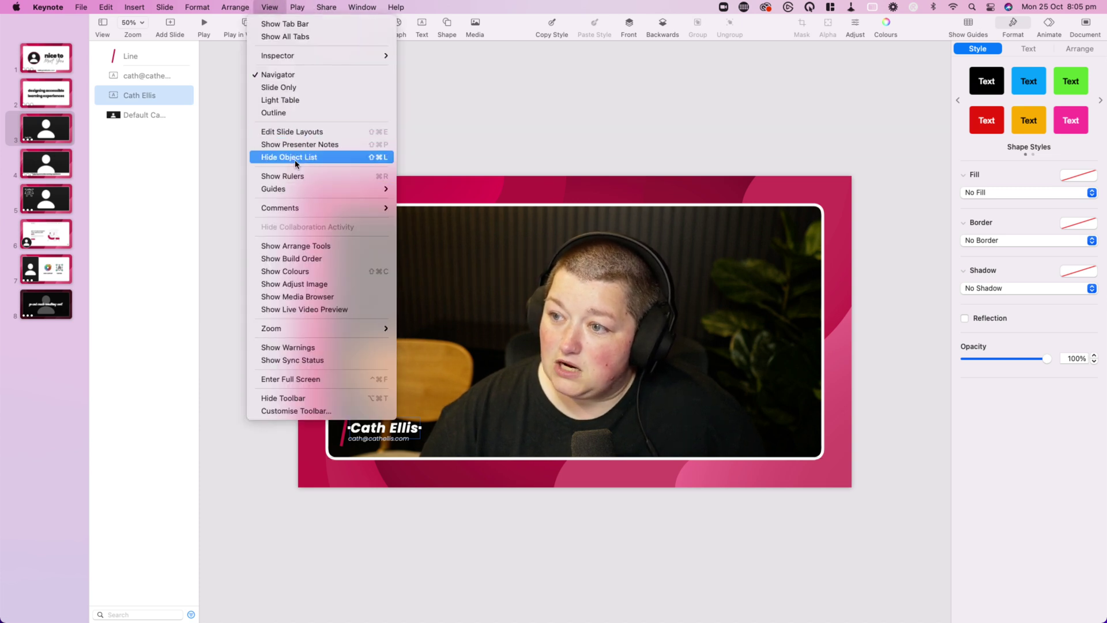
pyautogui.click(294, 259)
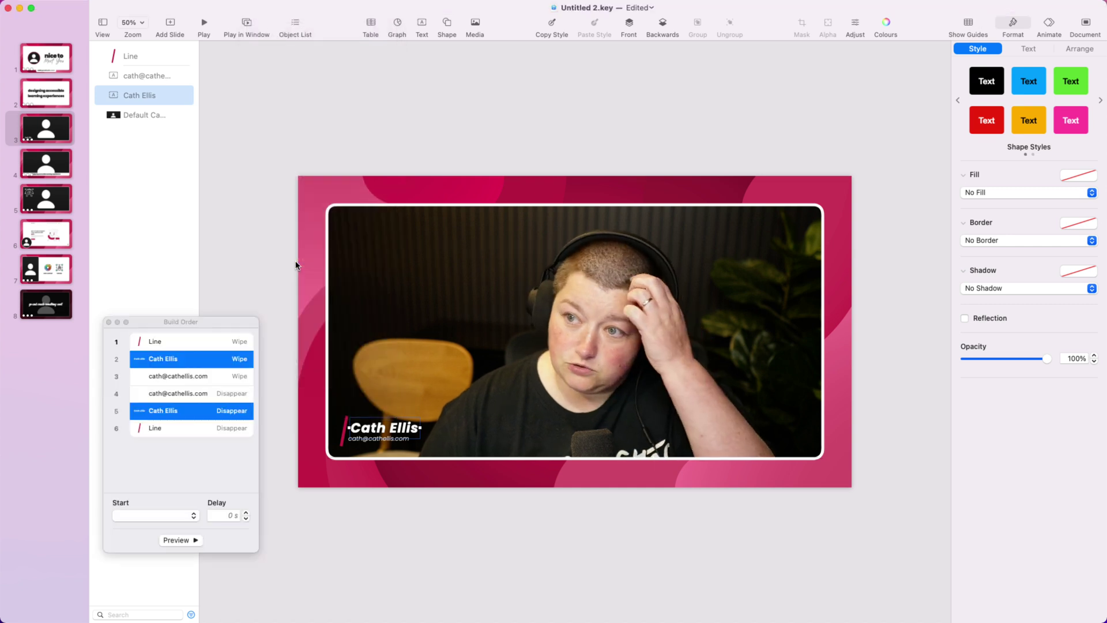
pyautogui.click(186, 344)
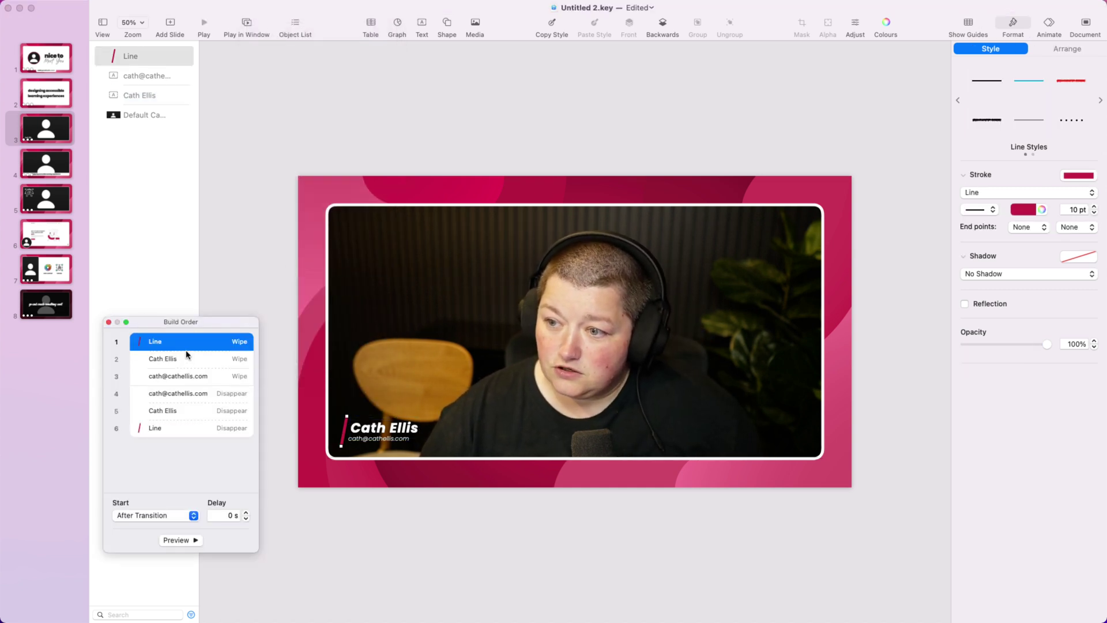
pyautogui.click(184, 364)
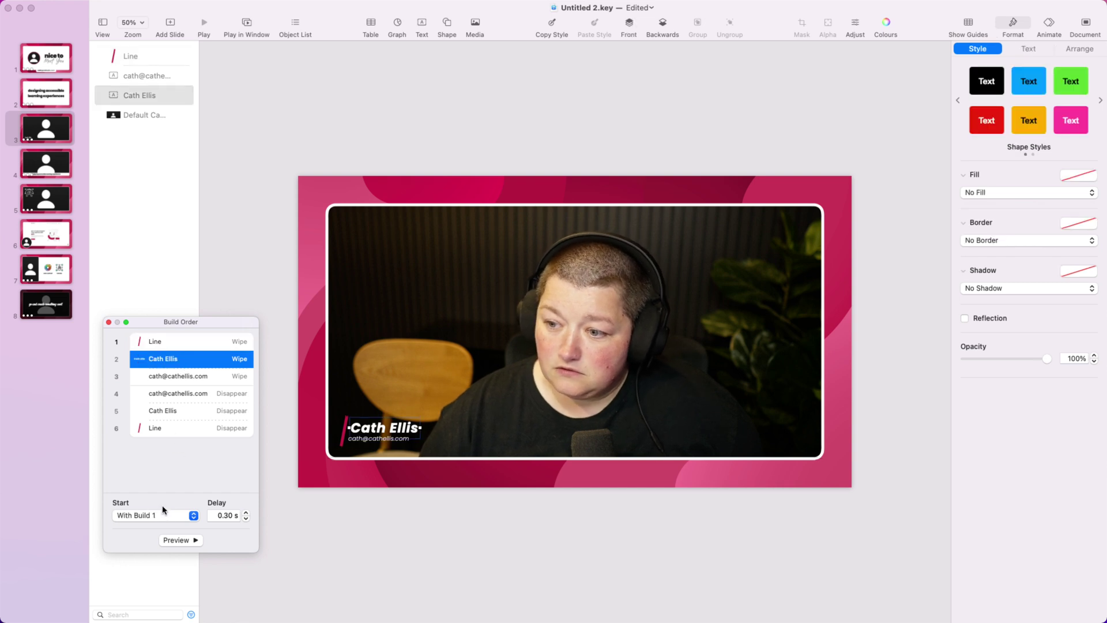
pyautogui.click(181, 381)
pyautogui.click(182, 396)
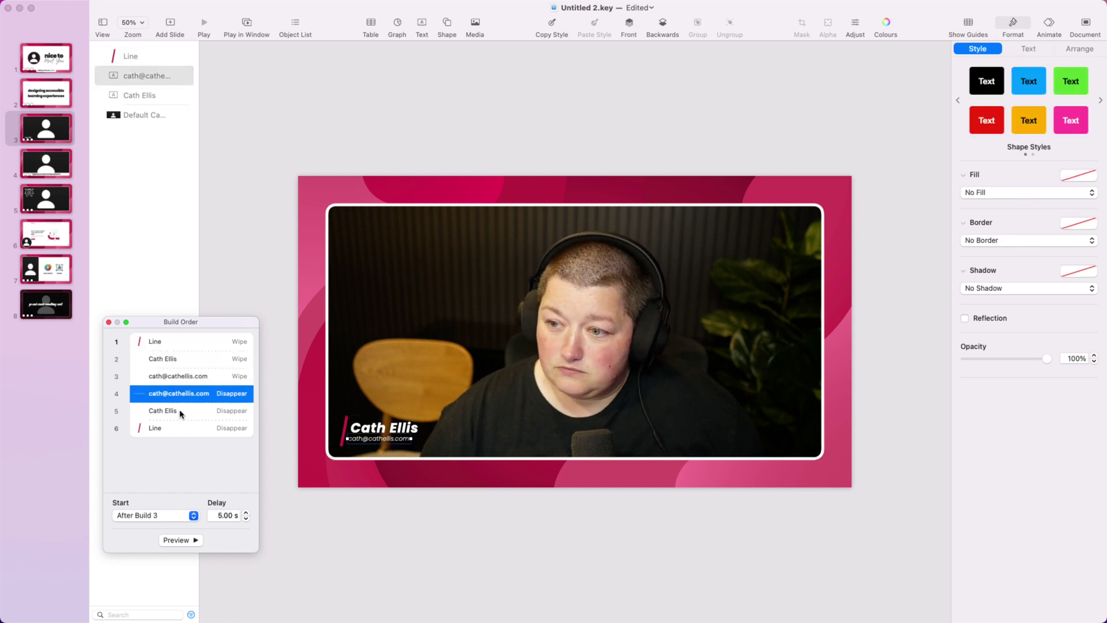
pyautogui.click(180, 413)
pyautogui.click(172, 430)
# Step: Review the builds on slides 5 and 7, including the color contrast text, and close the build order window
pyautogui.click(59, 201)
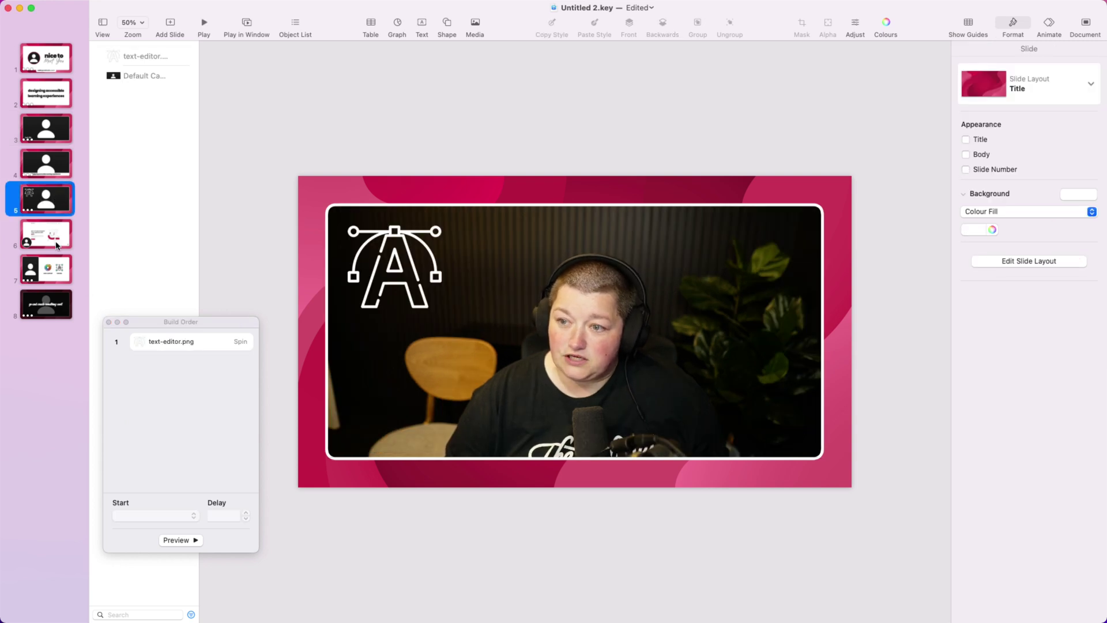
pyautogui.click(49, 268)
pyautogui.click(237, 359)
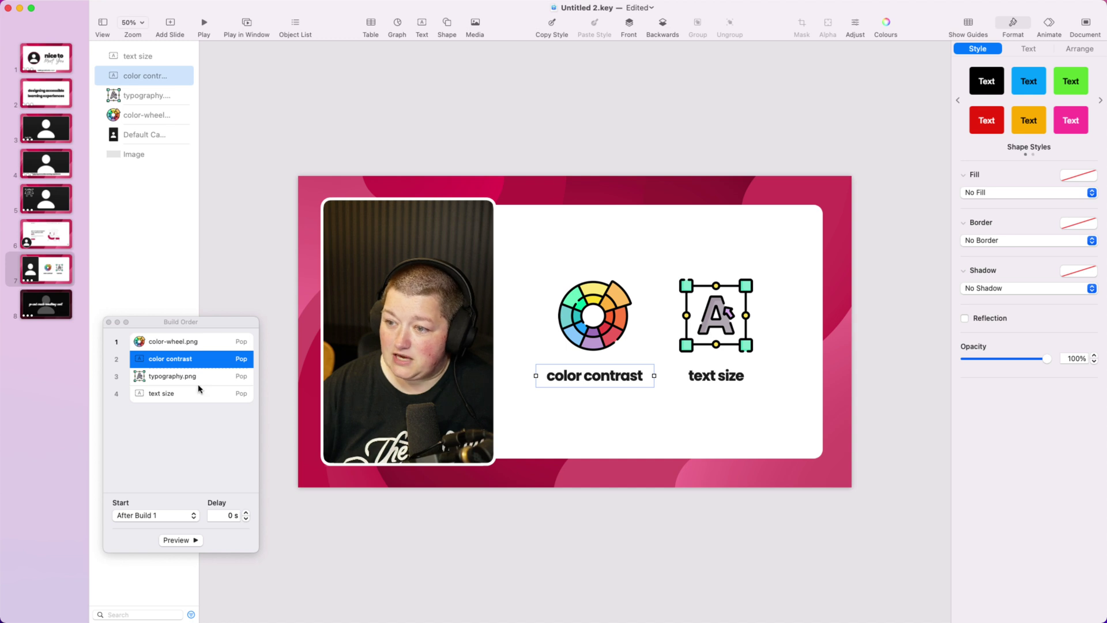
pyautogui.click(225, 254)
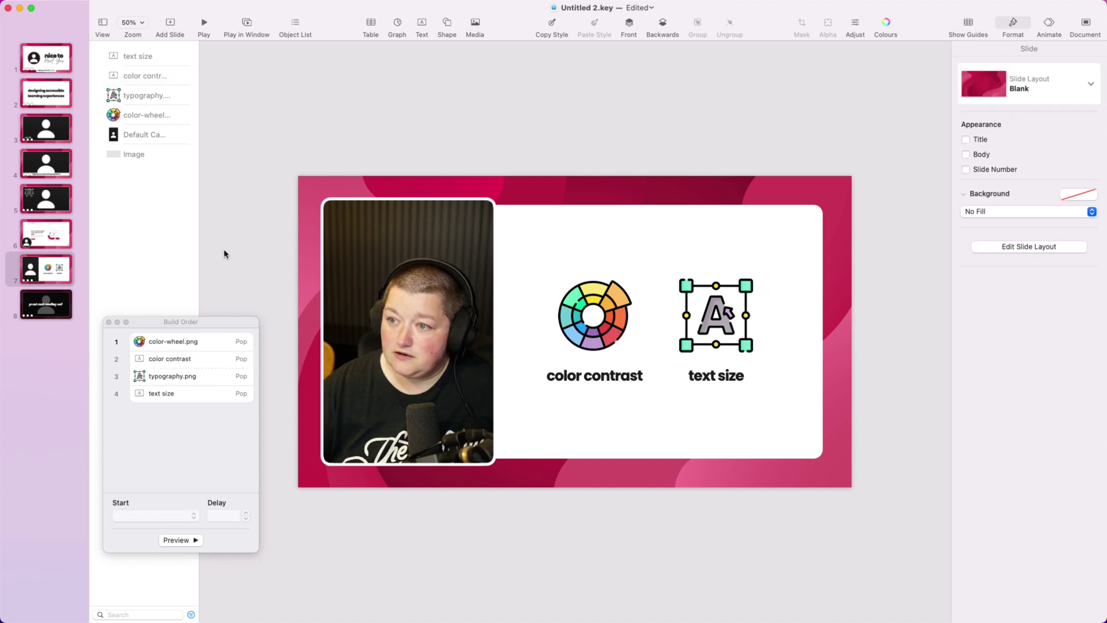
pyautogui.click(108, 321)
# Step: Go to slide 6 and clear the presentation's existing slideshow recording
pyautogui.click(52, 238)
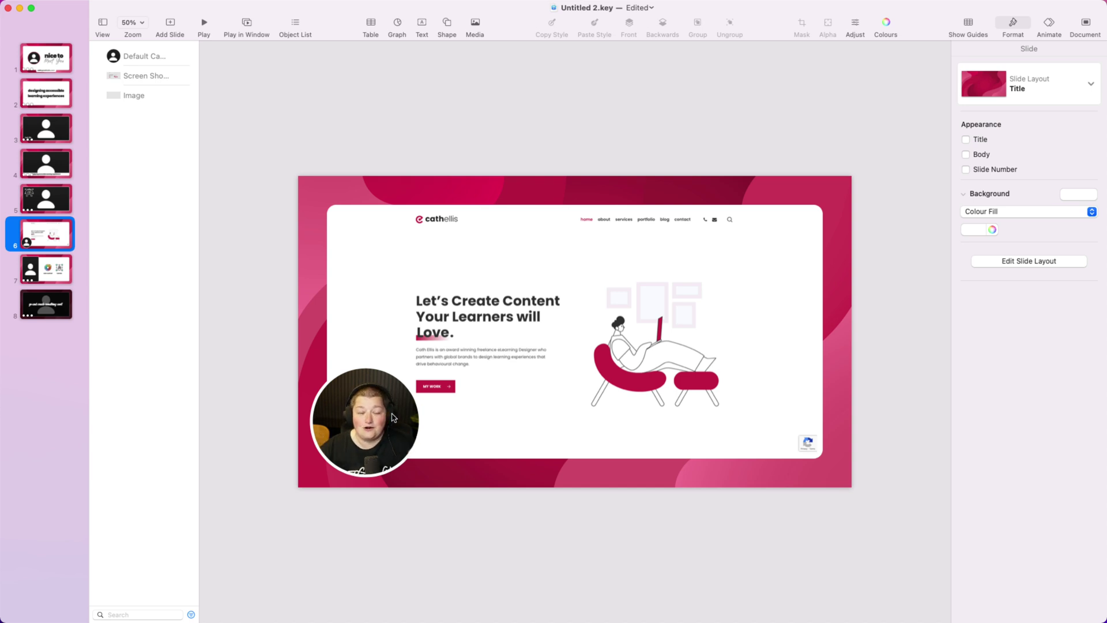
pyautogui.moveTo(593, 3)
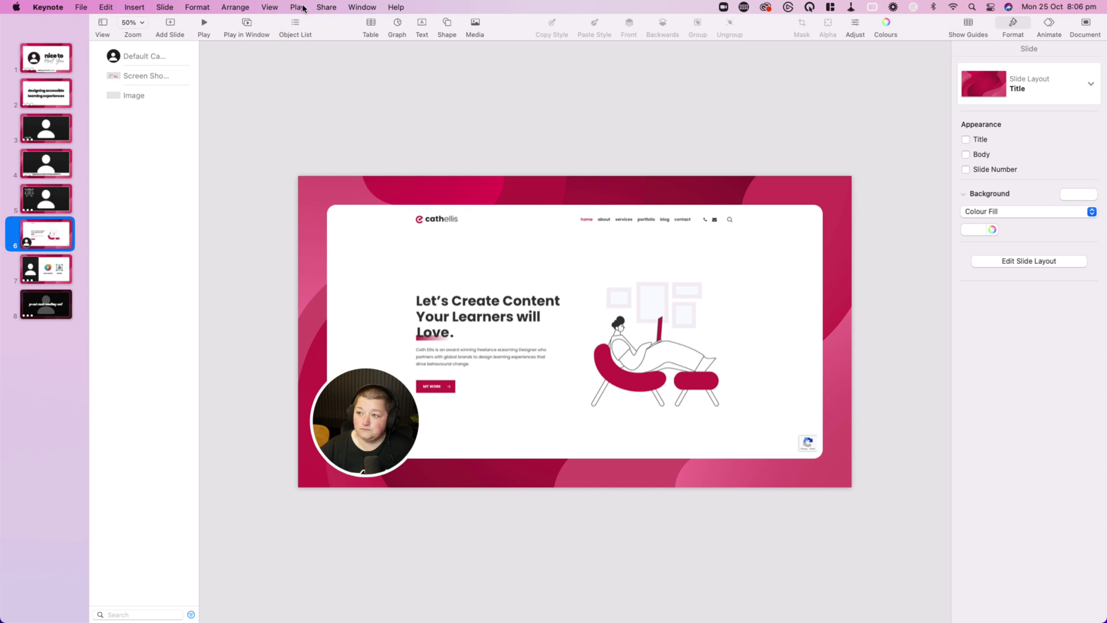
pyautogui.click(299, 7)
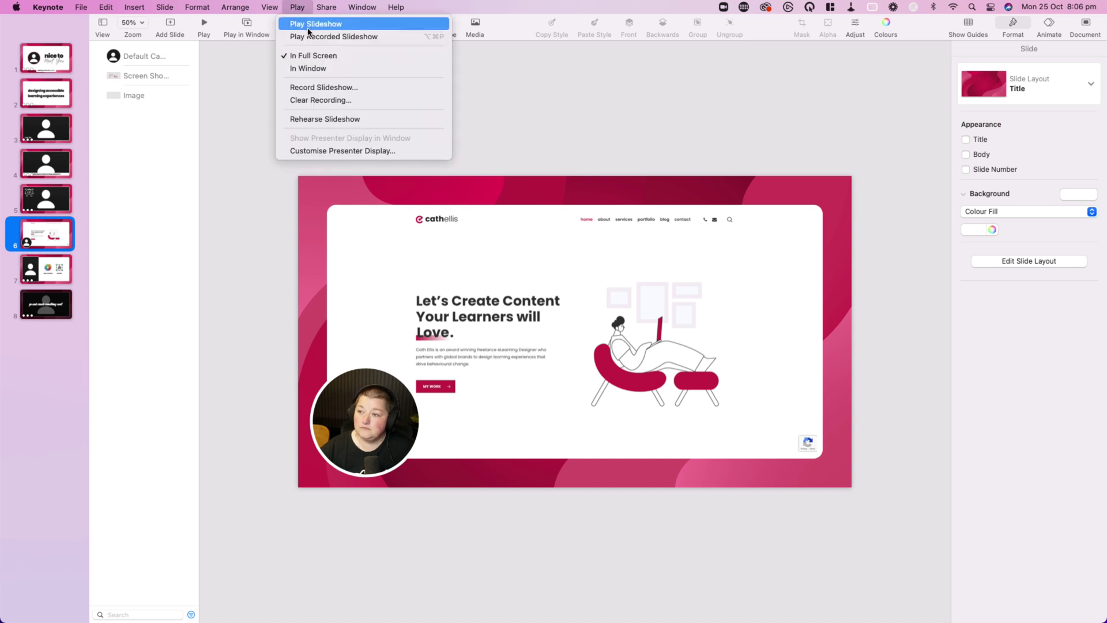
pyautogui.click(318, 102)
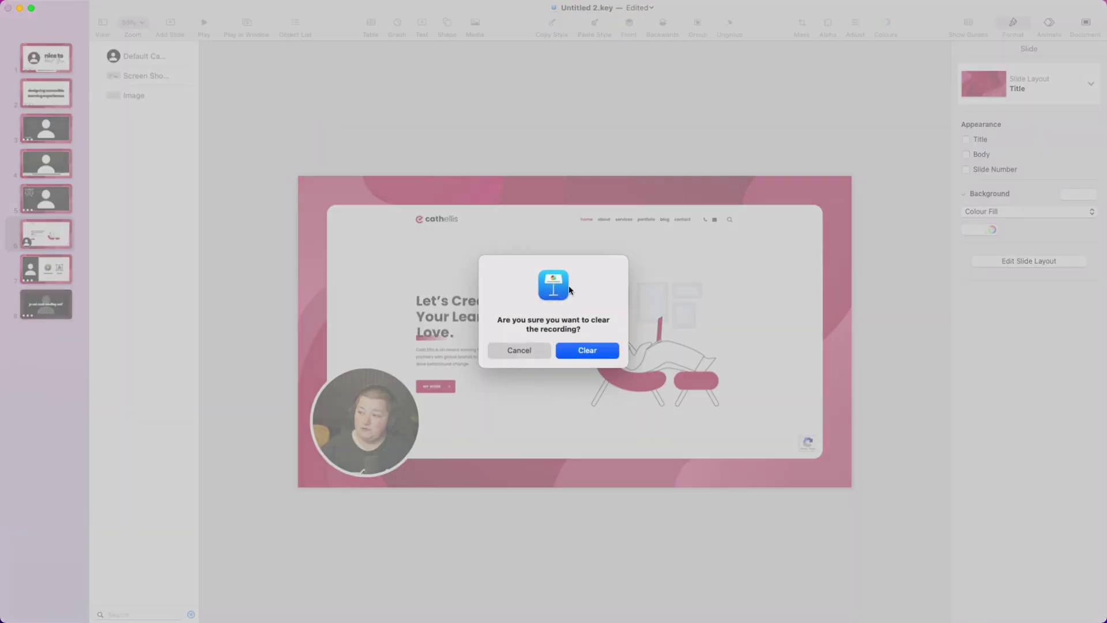
pyautogui.click(587, 351)
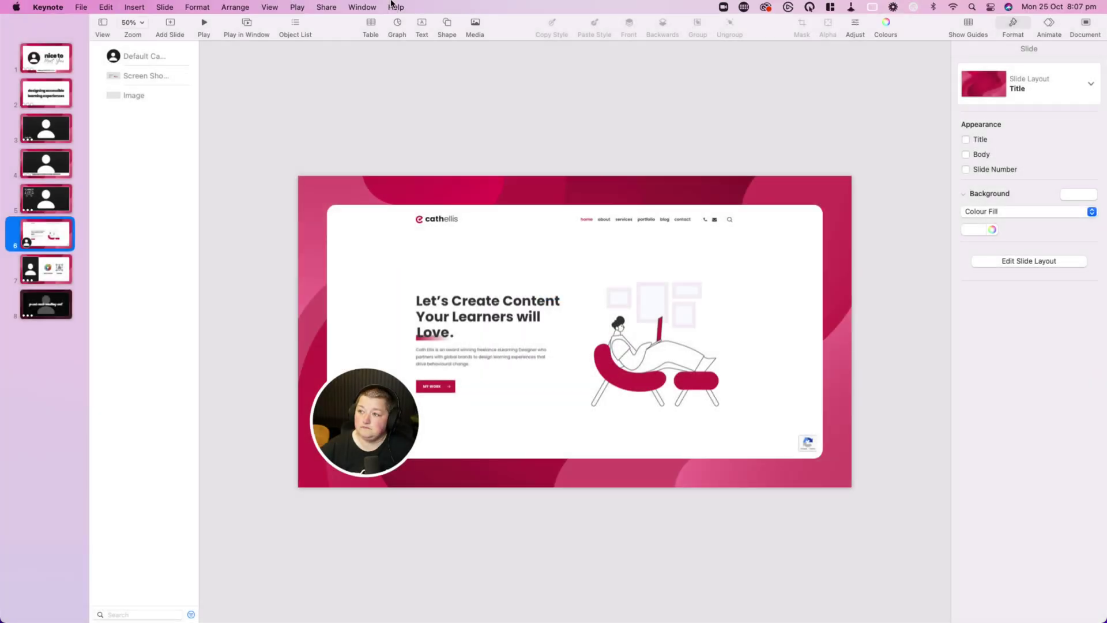
# Step: Open the slideshow recording view and start recording the presentation from slide 1
pyautogui.click(299, 7)
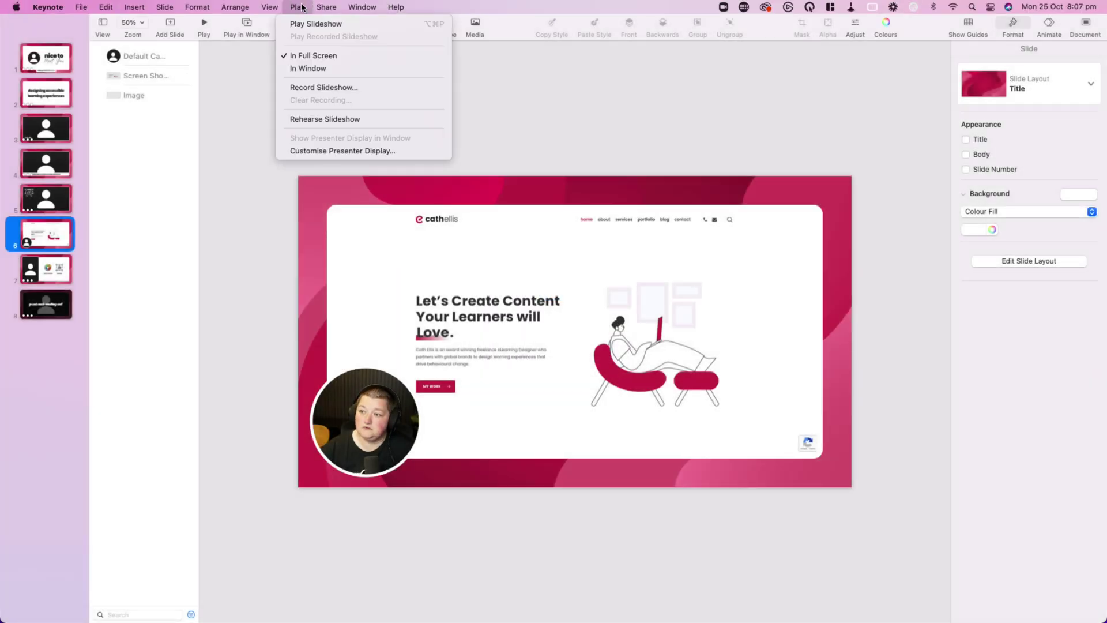
pyautogui.click(327, 87)
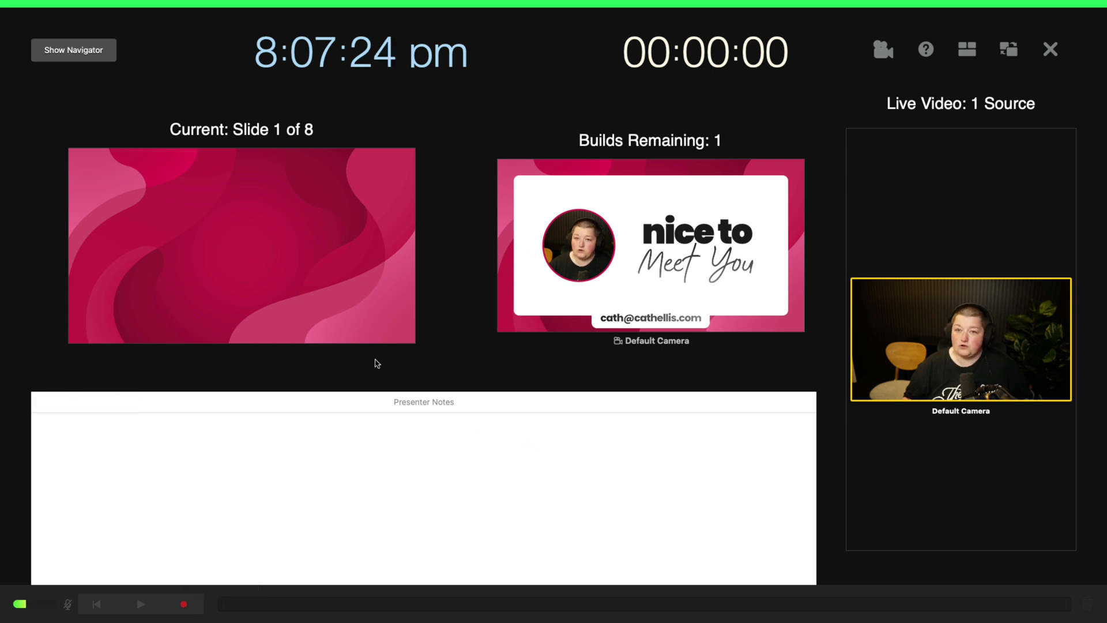
pyautogui.click(183, 605)
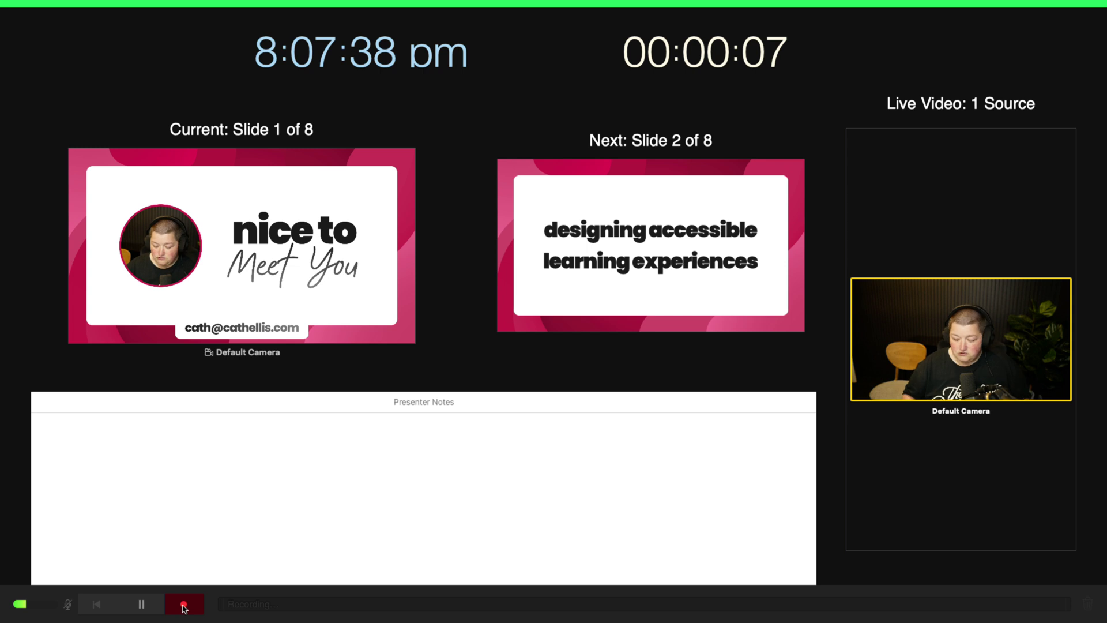
# Step: Advance through the slides and builds to the end of slide 8 while recording, and stop the recording
pyautogui.press('Right')
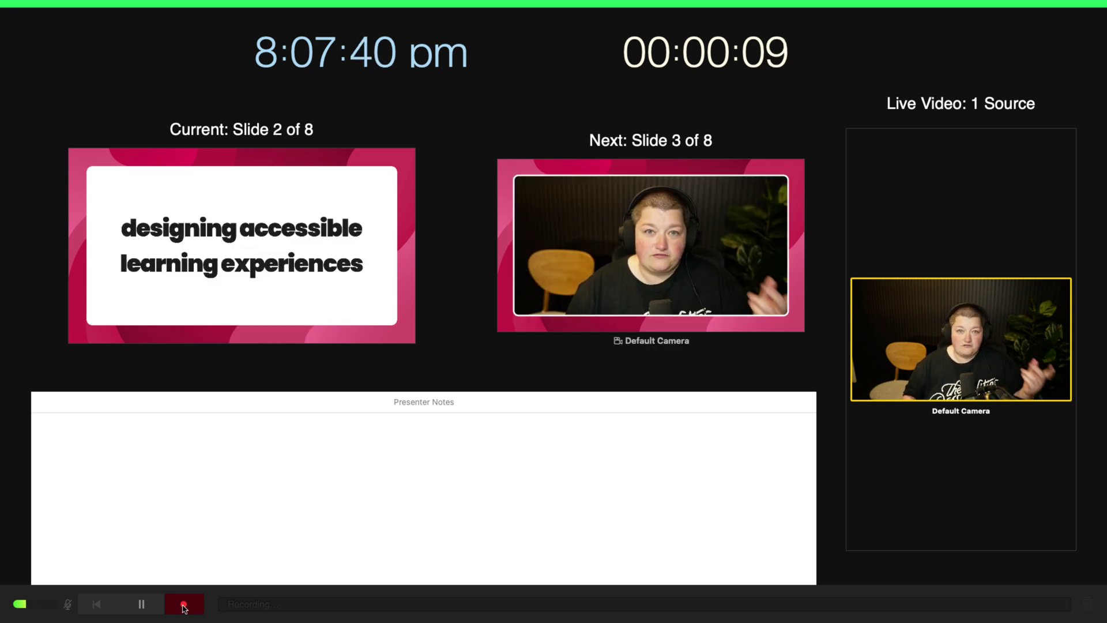
pyautogui.press('Right')
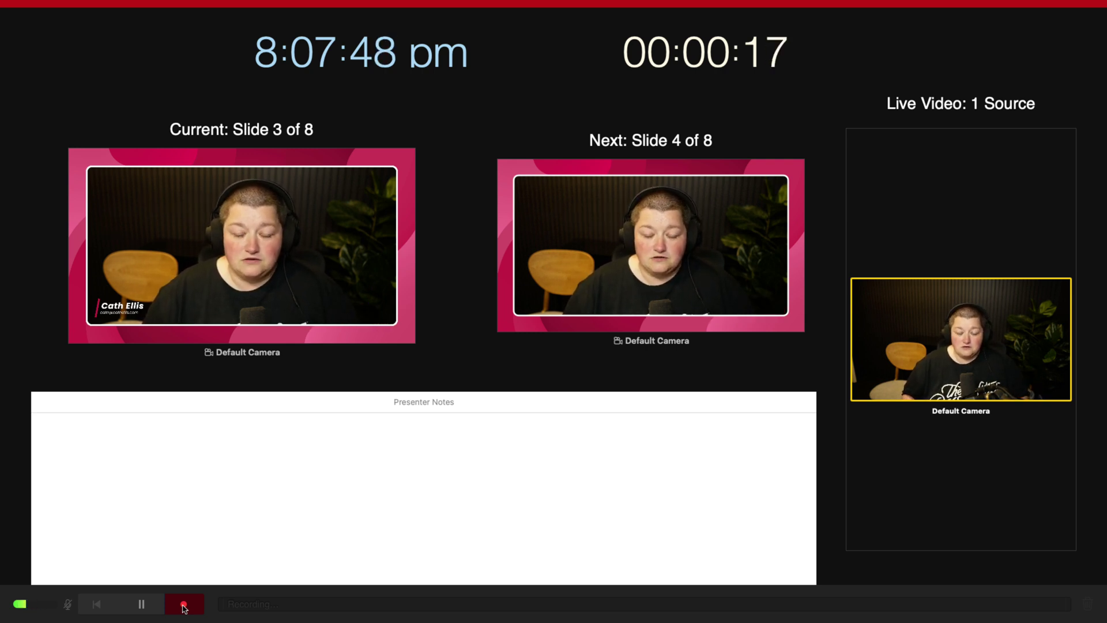
pyautogui.press('Right')
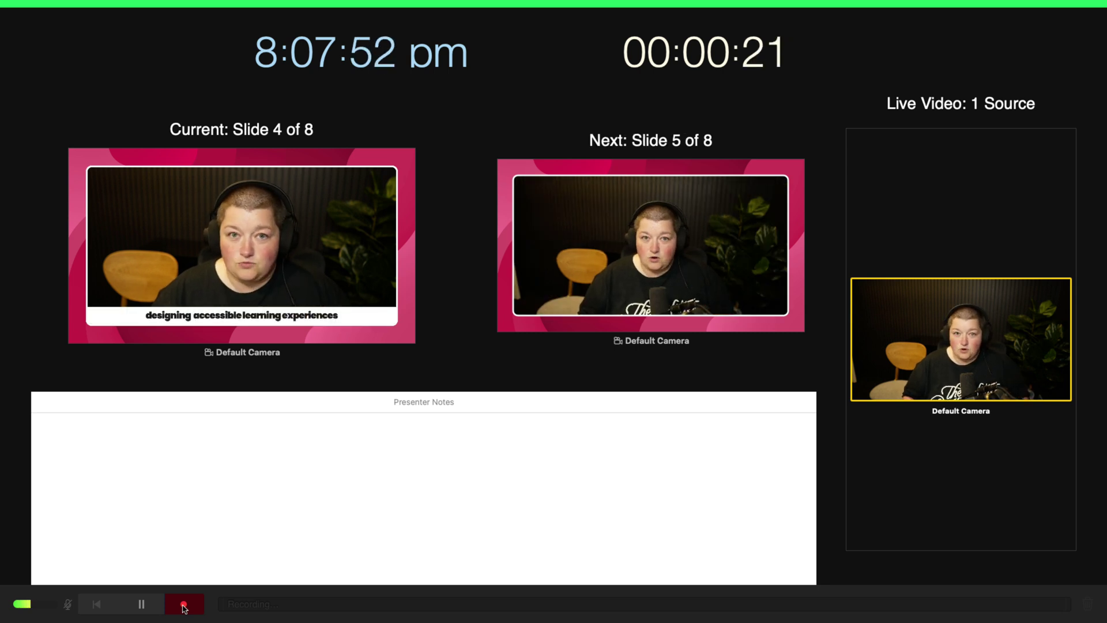
pyautogui.press('Right')
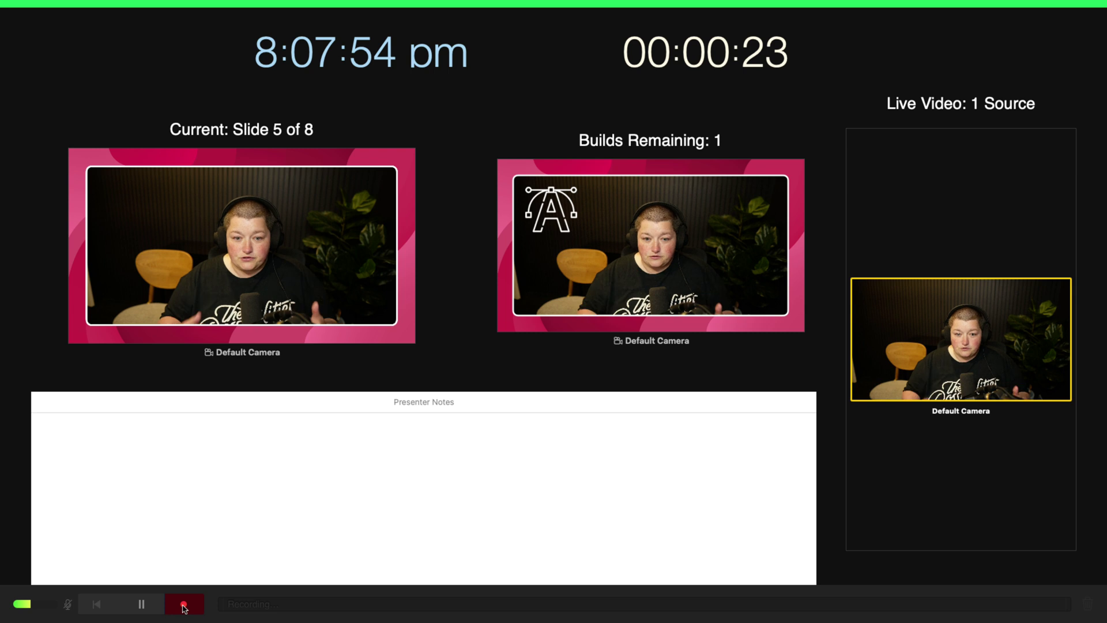
pyautogui.press('Right')
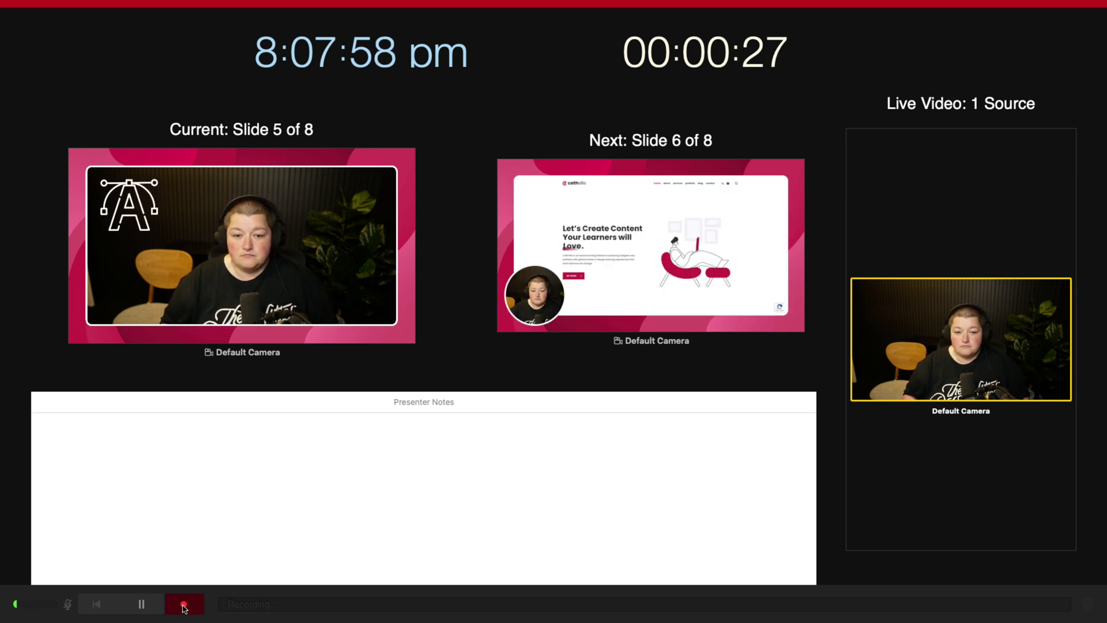
pyautogui.press('Right')
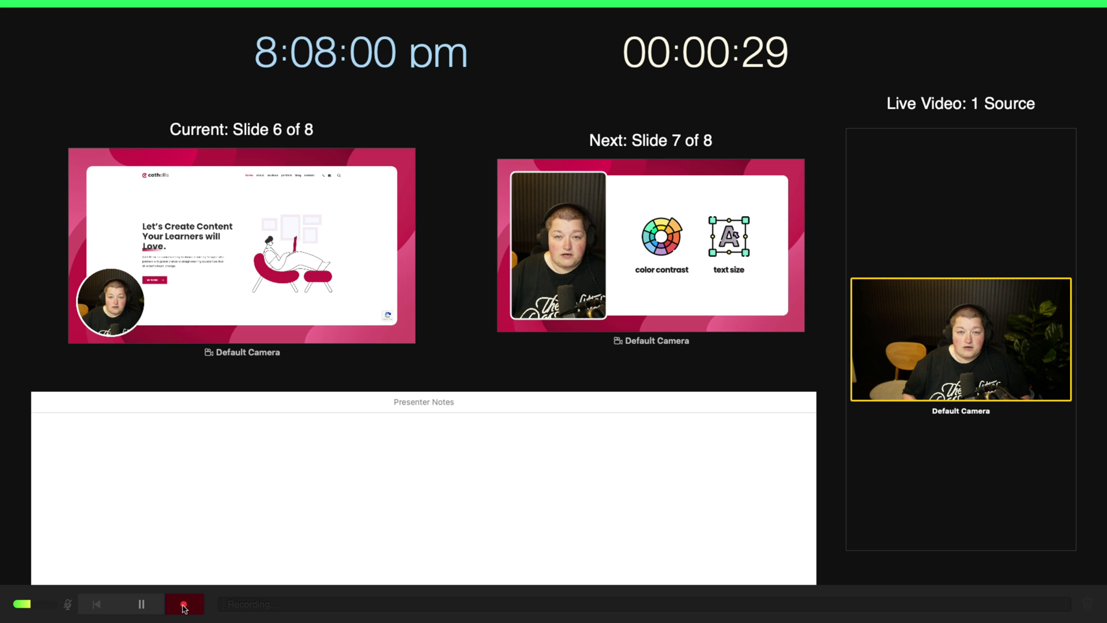
pyautogui.press('Right')
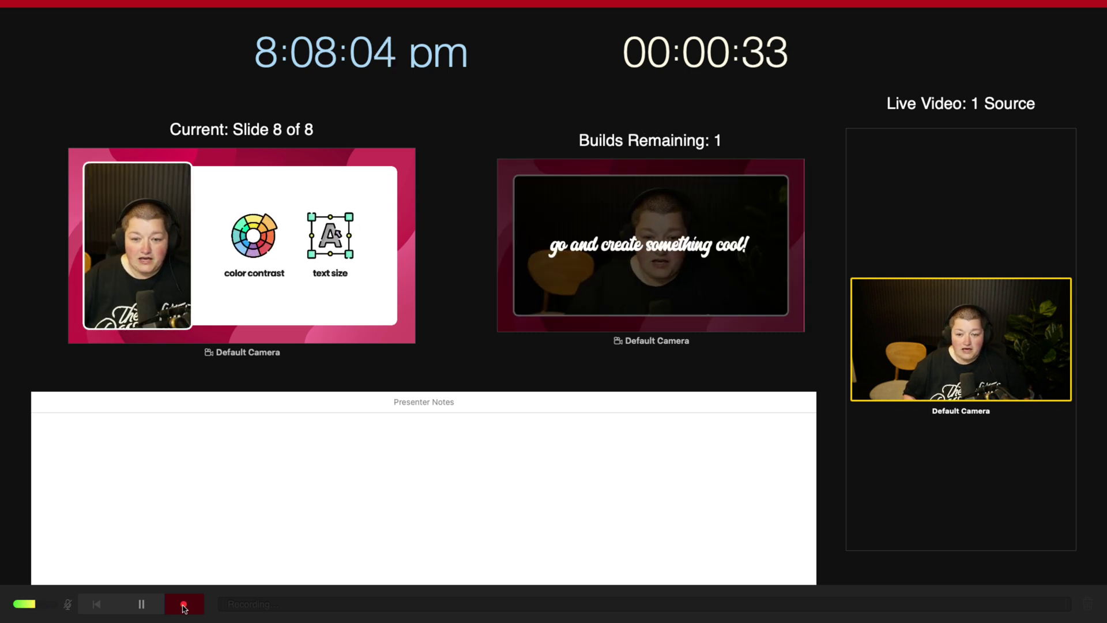
pyautogui.press('Right')
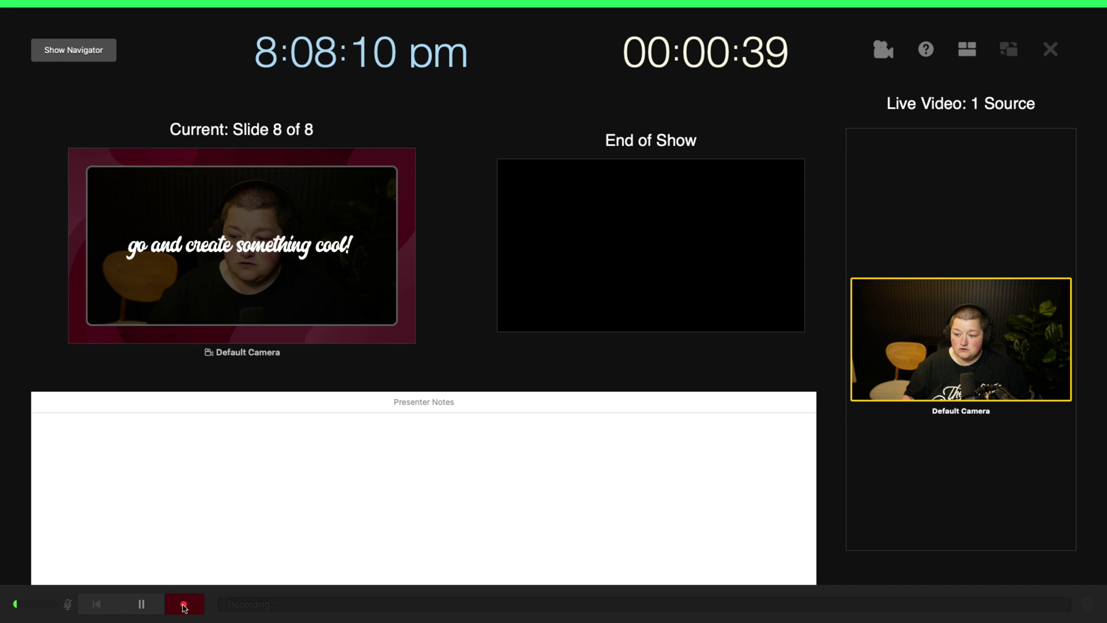
pyautogui.click(184, 605)
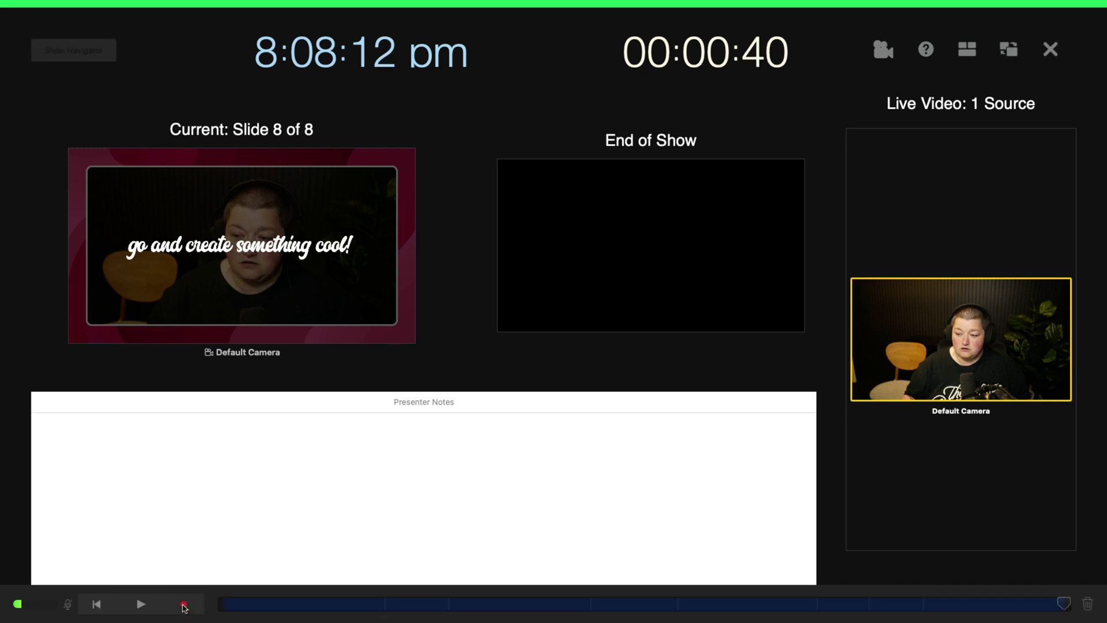
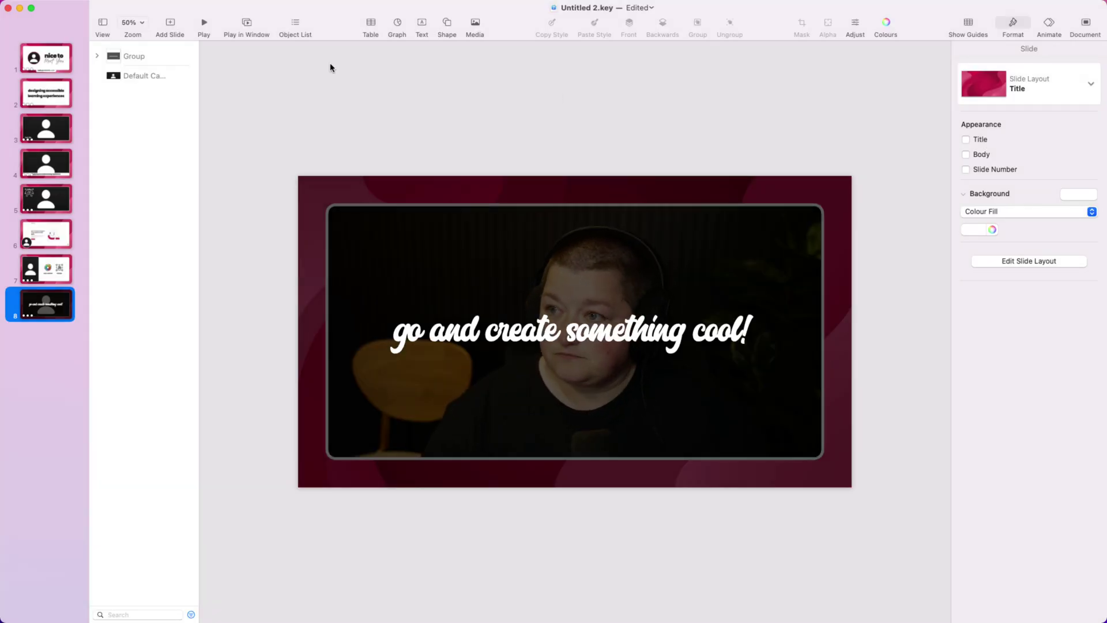
# Step: Play back the recorded slideshow in full screen from slide 1 to the closing slide
pyautogui.moveTo(271, 3)
pyautogui.click(300, 7)
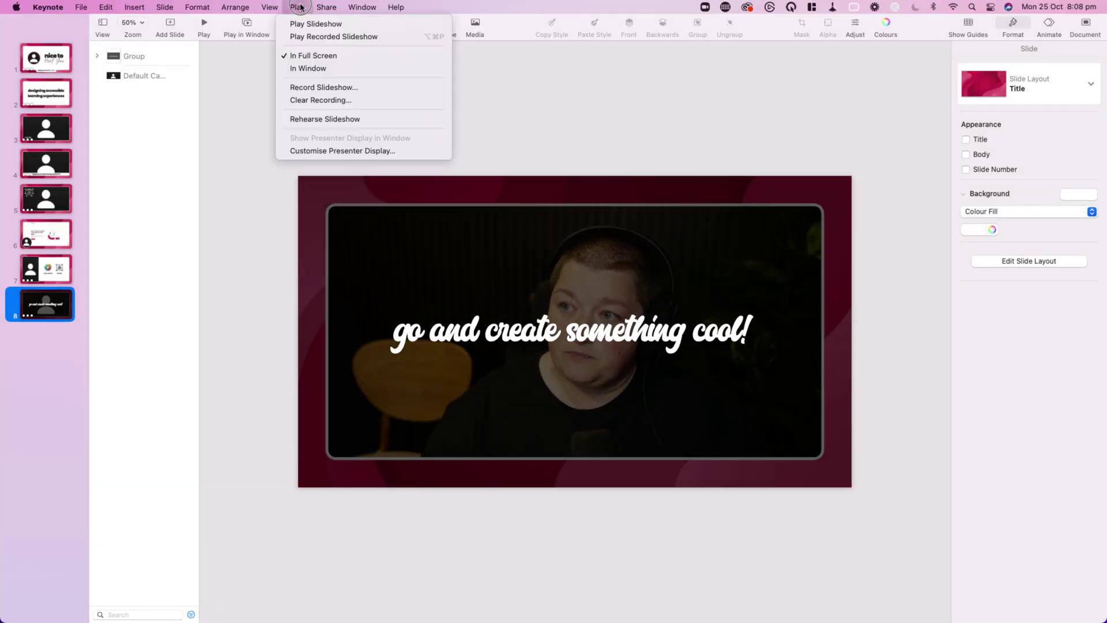
pyautogui.click(308, 36)
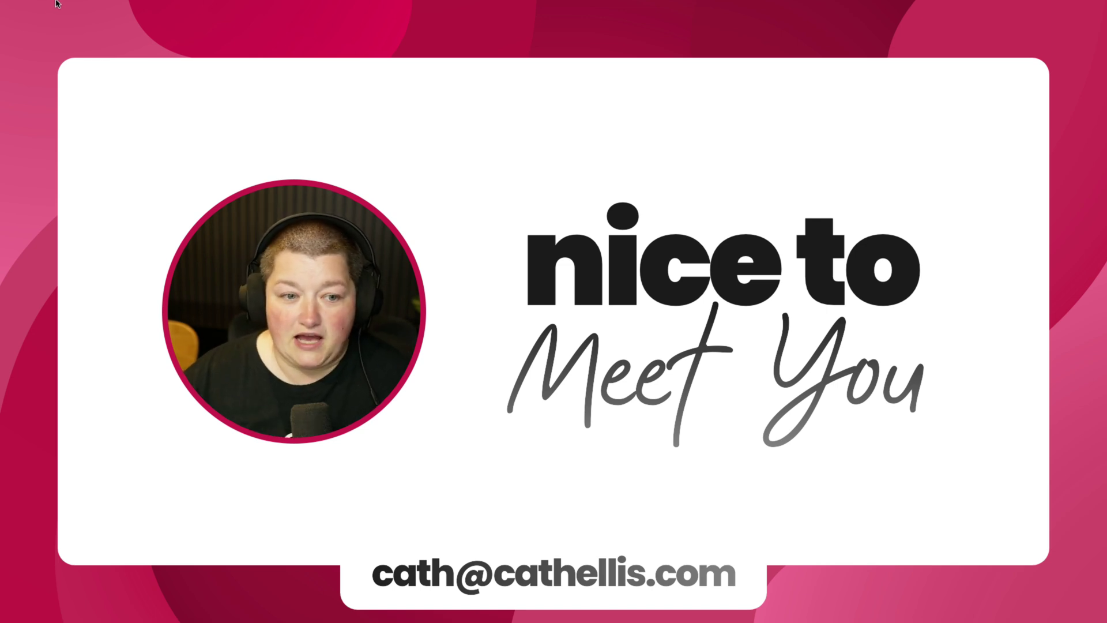
pyautogui.press('Right')
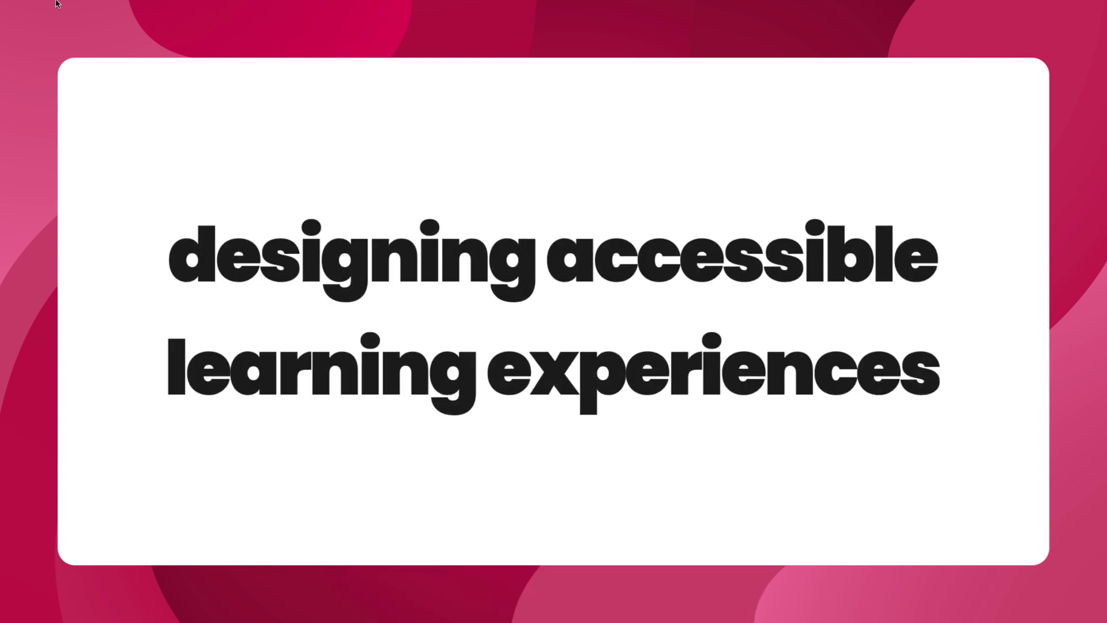
pyautogui.press('Right')
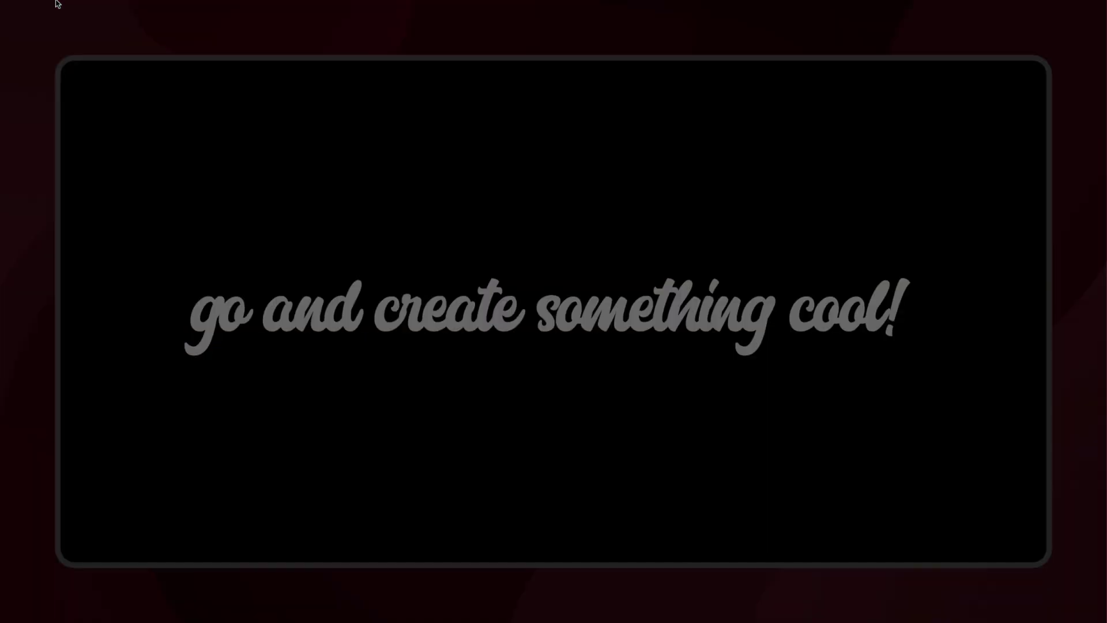
# Step: Exit the slideshow playback and set up a movie export of the presentation with playback set to Slideshow Recording
pyautogui.press('Escape')
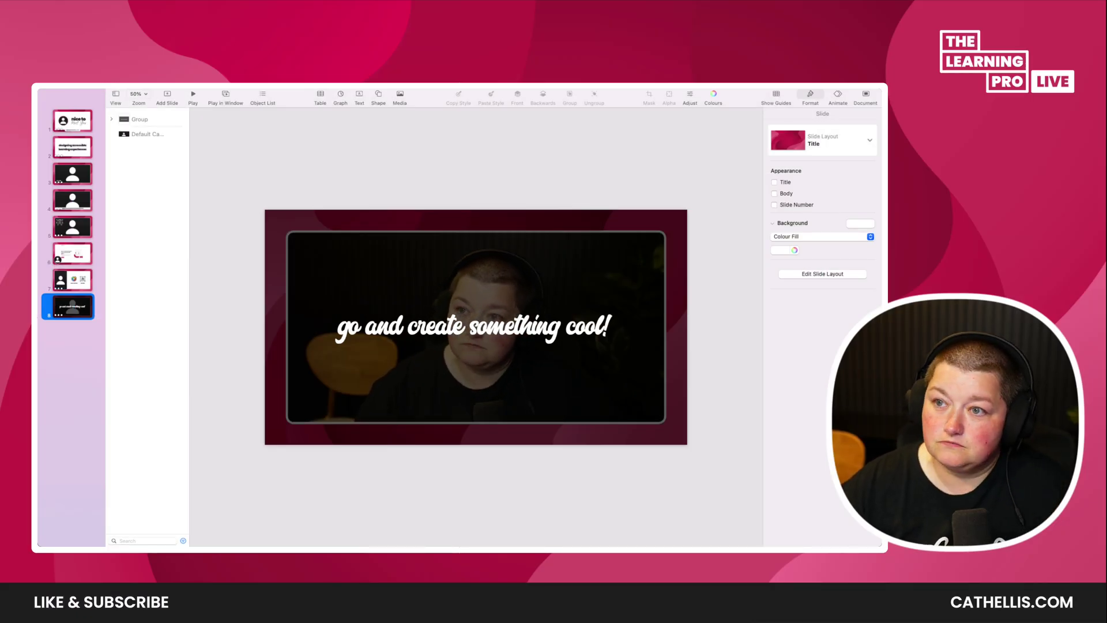
pyautogui.click(99, 87)
pyautogui.moveTo(144, 200)
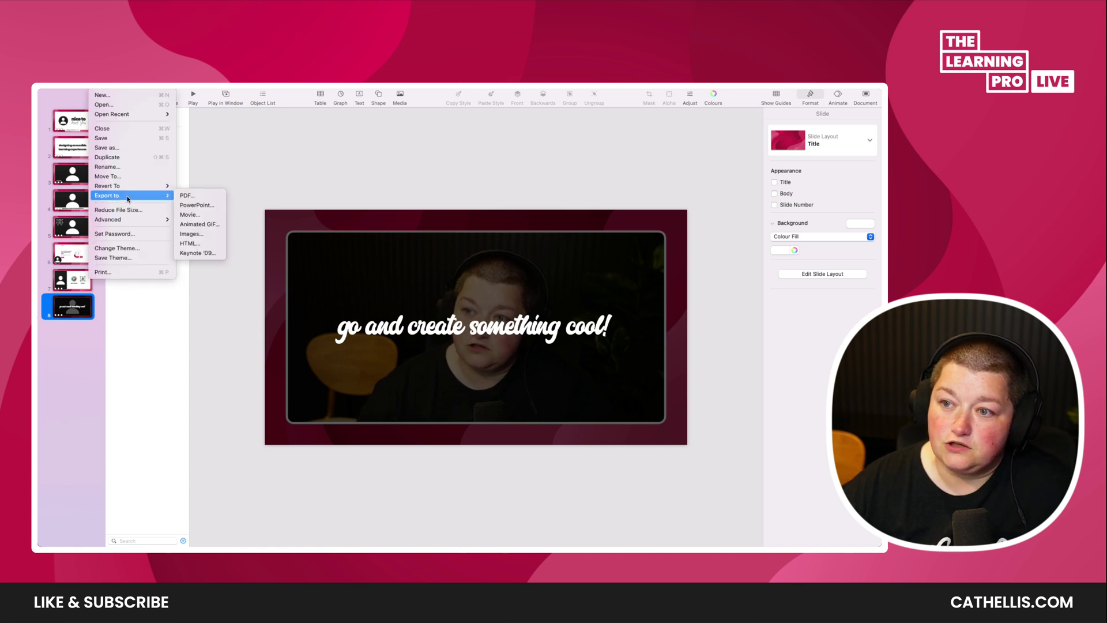
pyautogui.click(195, 215)
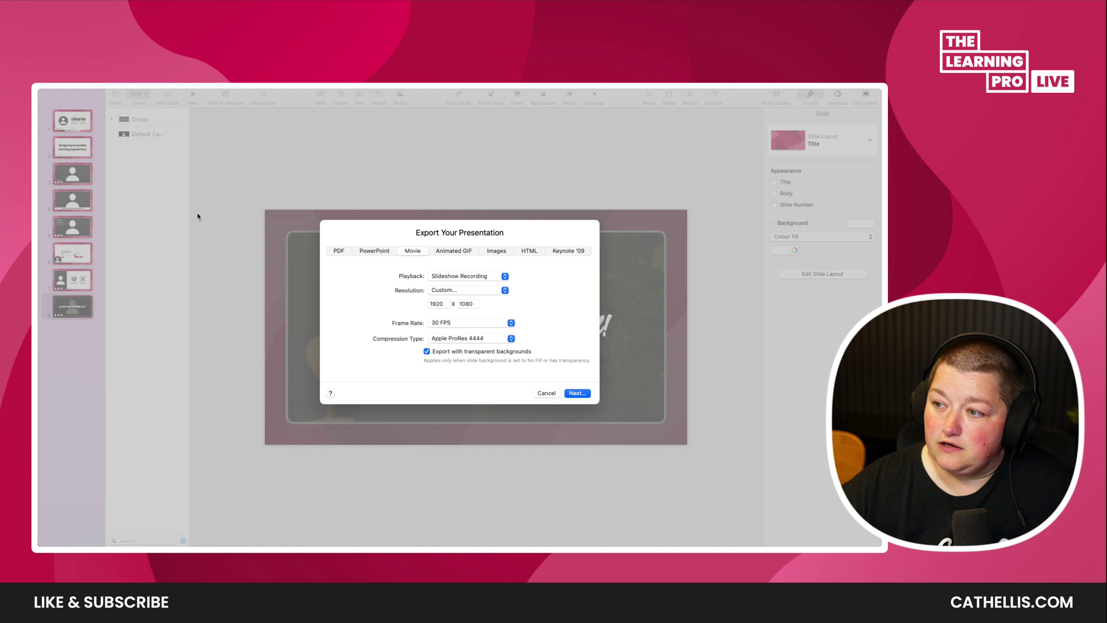
pyautogui.click(466, 276)
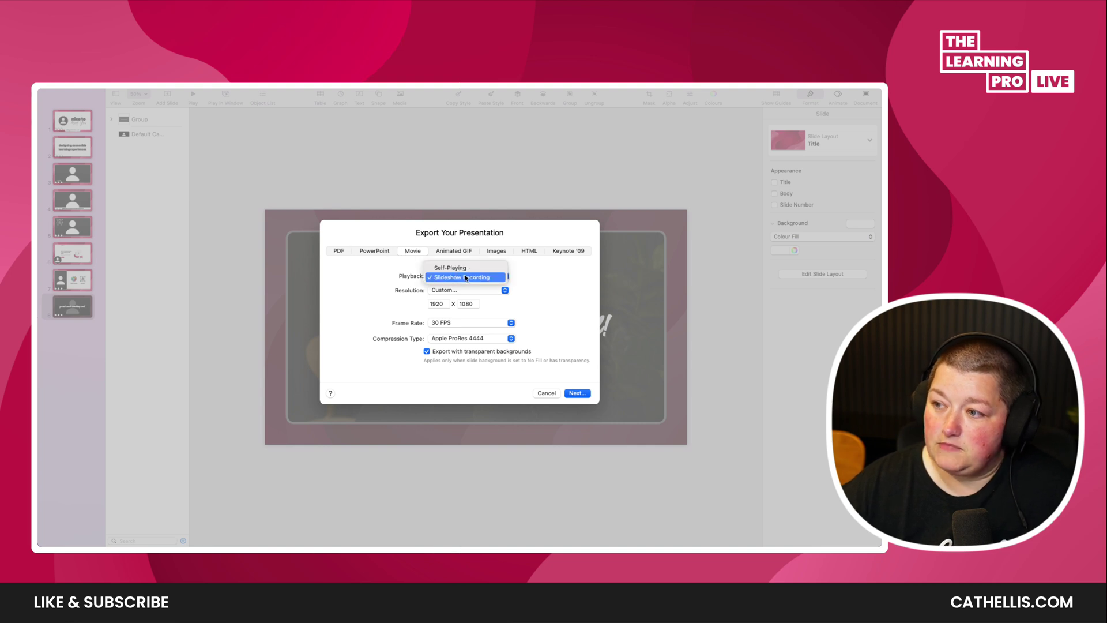
pyautogui.click(452, 277)
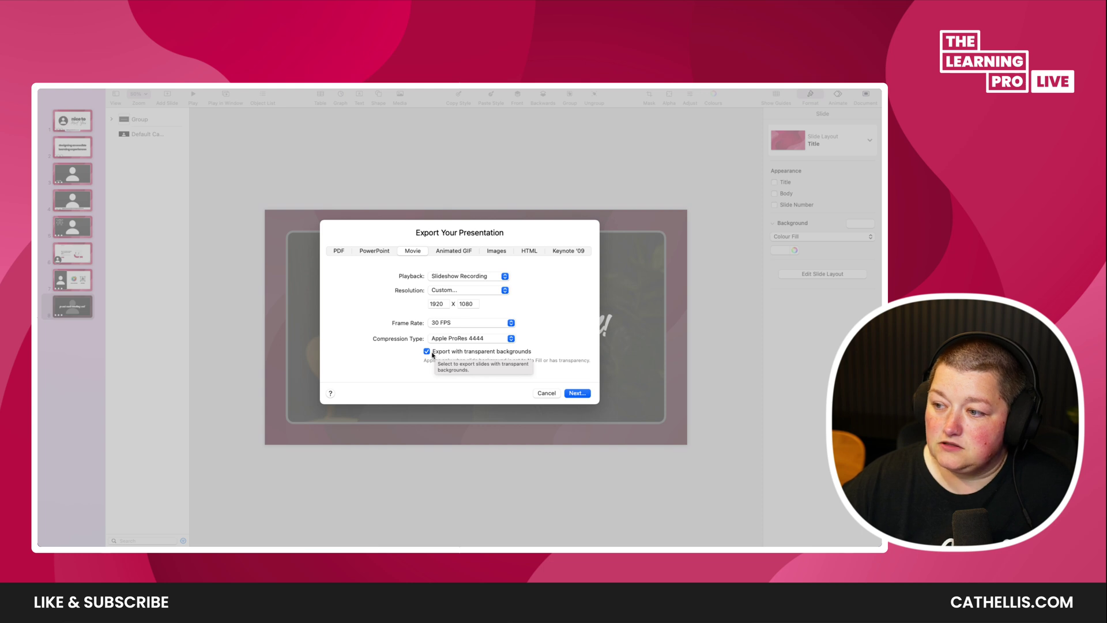
# Step: Continue with the movie export and save it as test.mov in the Documents folder
pyautogui.click(577, 393)
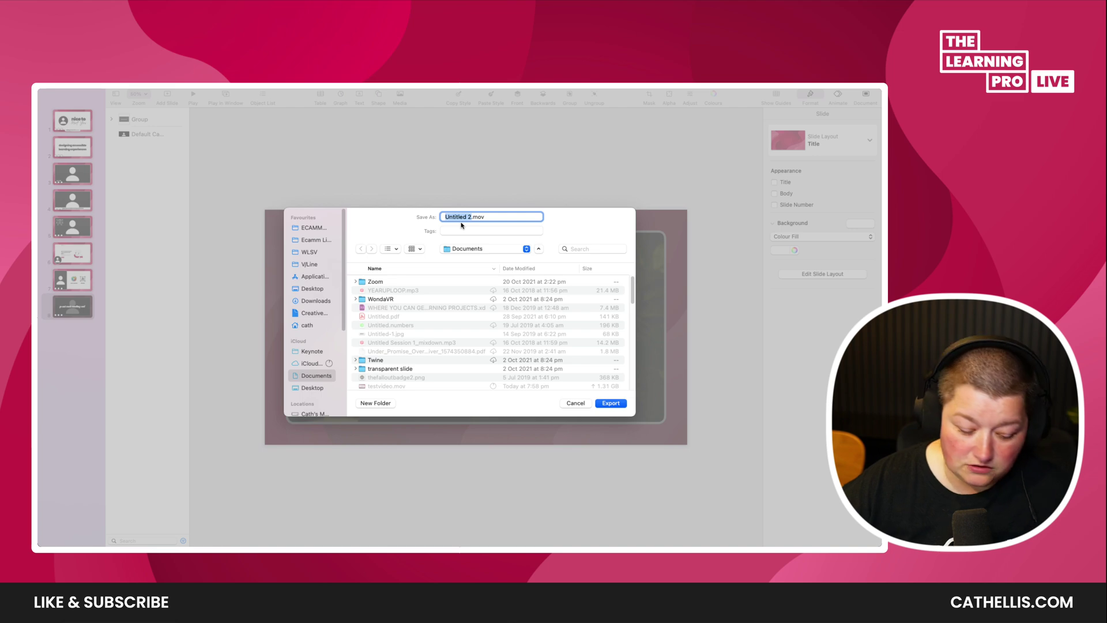
pyautogui.write('test')
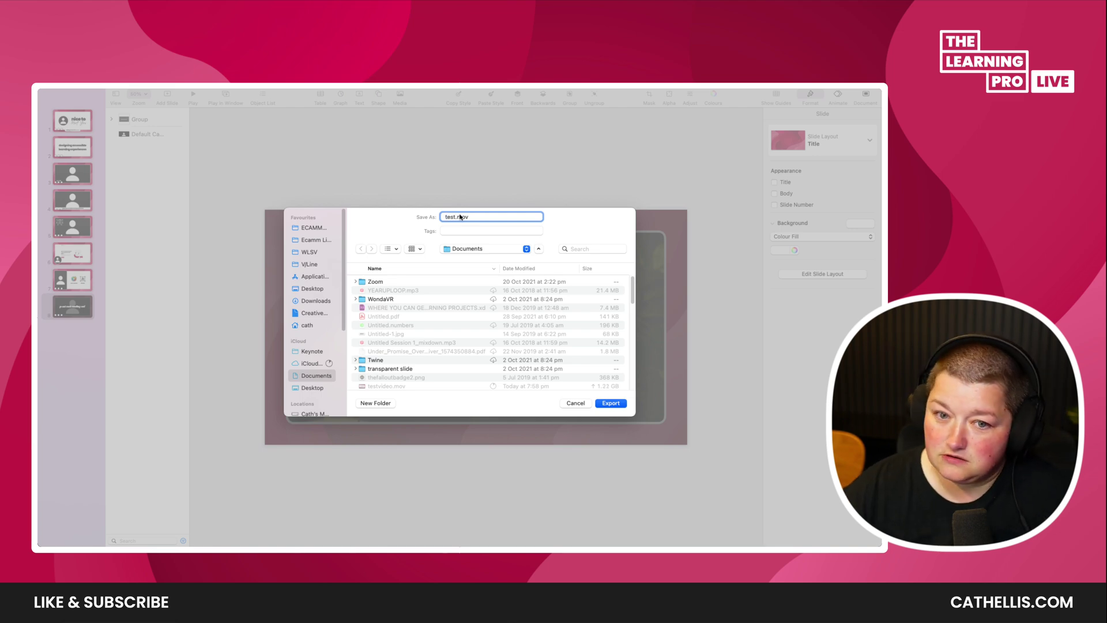
pyautogui.click(610, 403)
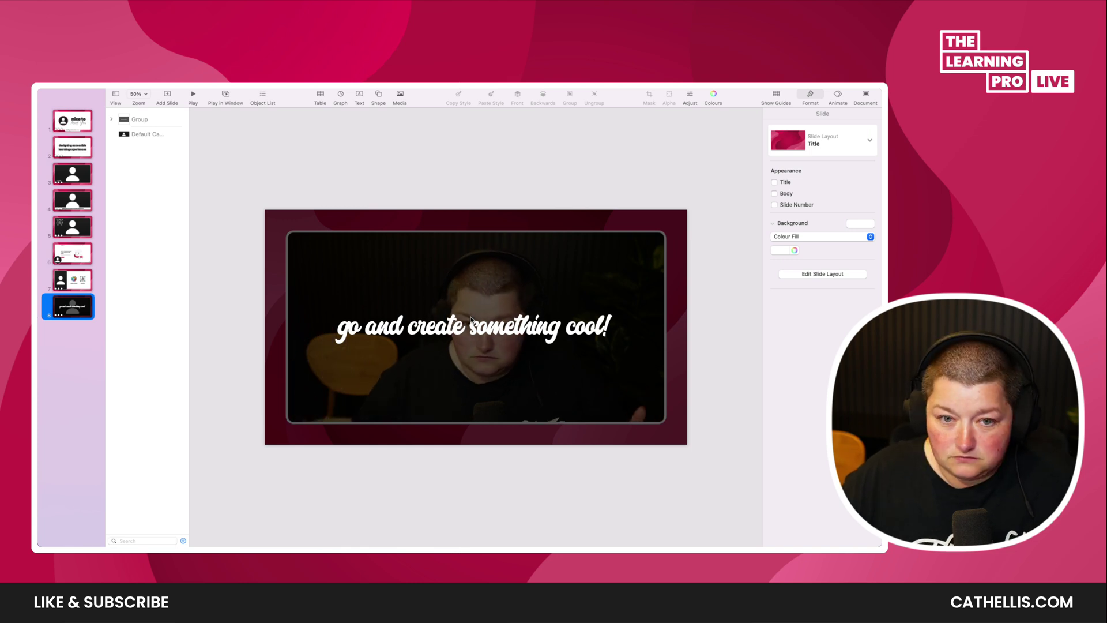
# Step: Switch to Finder, go to the iCloud Documents folder and open the exported test.mov
pyautogui.click(72, 529)
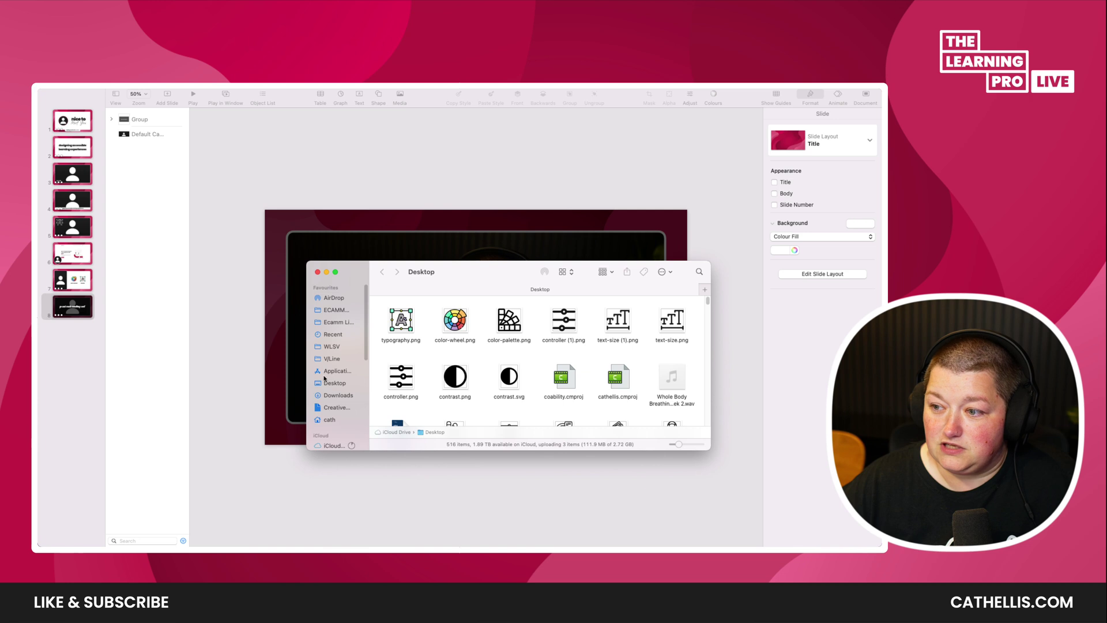
pyautogui.click(343, 397)
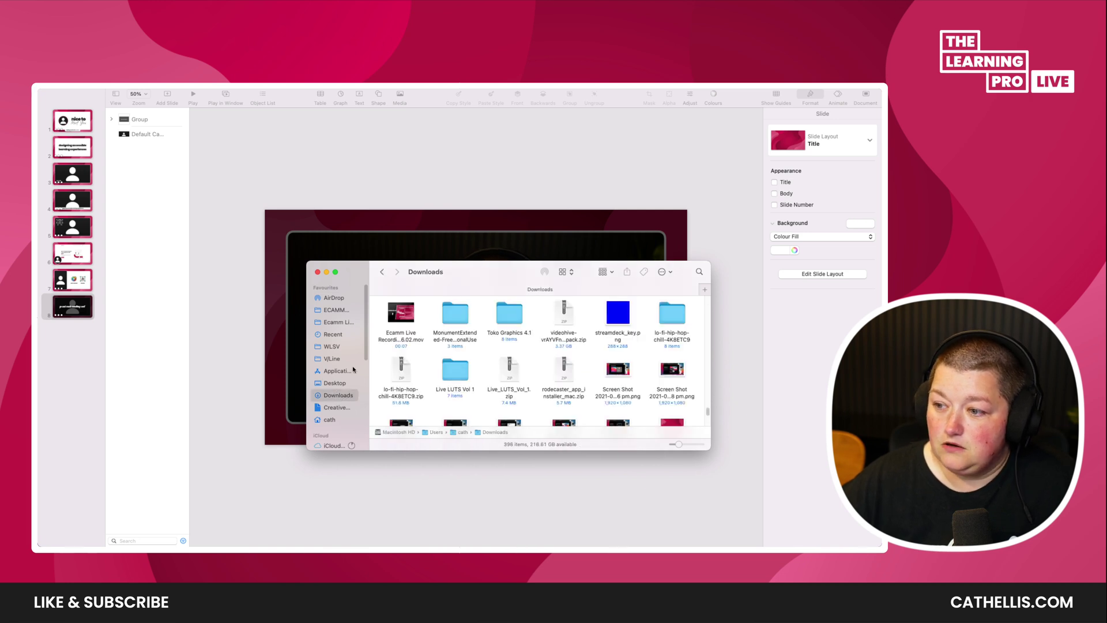
pyautogui.scroll(-2, 332, 340)
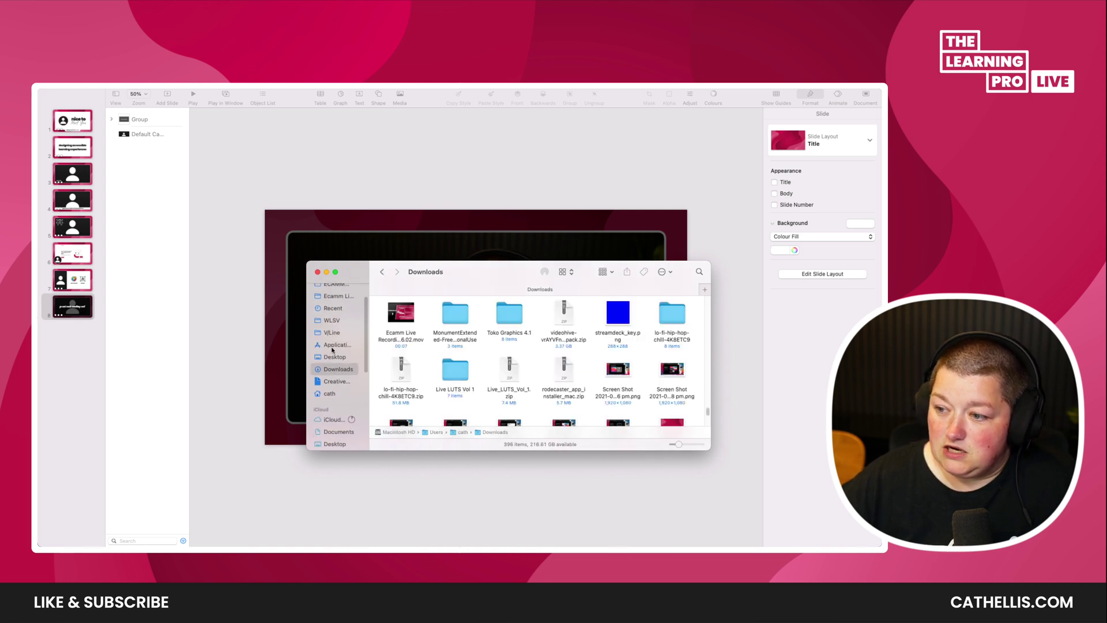
pyautogui.click(333, 434)
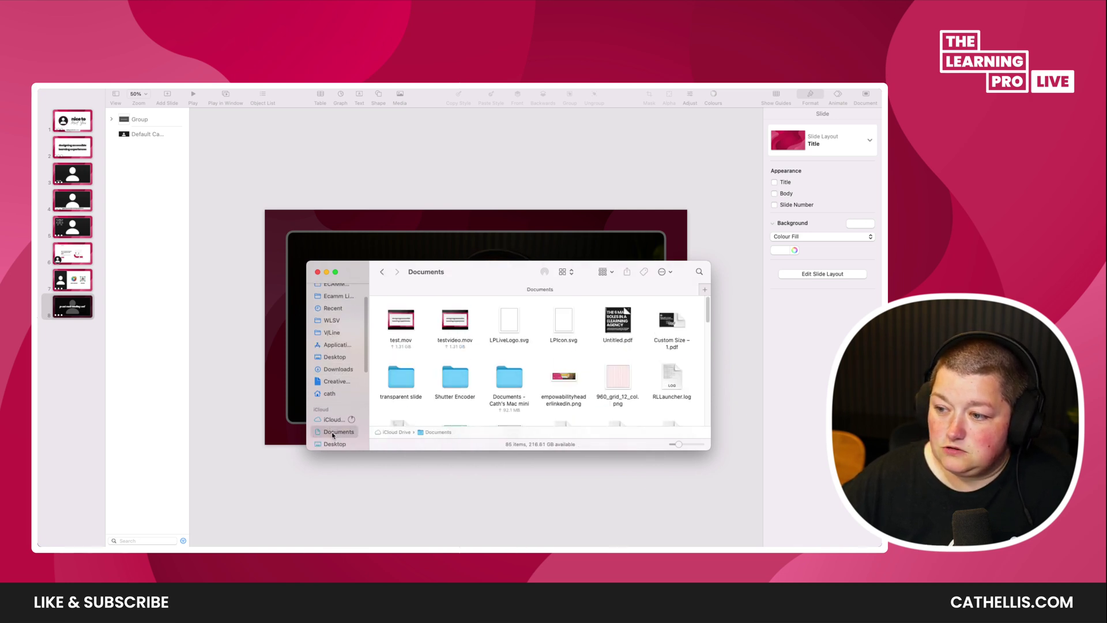
pyautogui.click(409, 323)
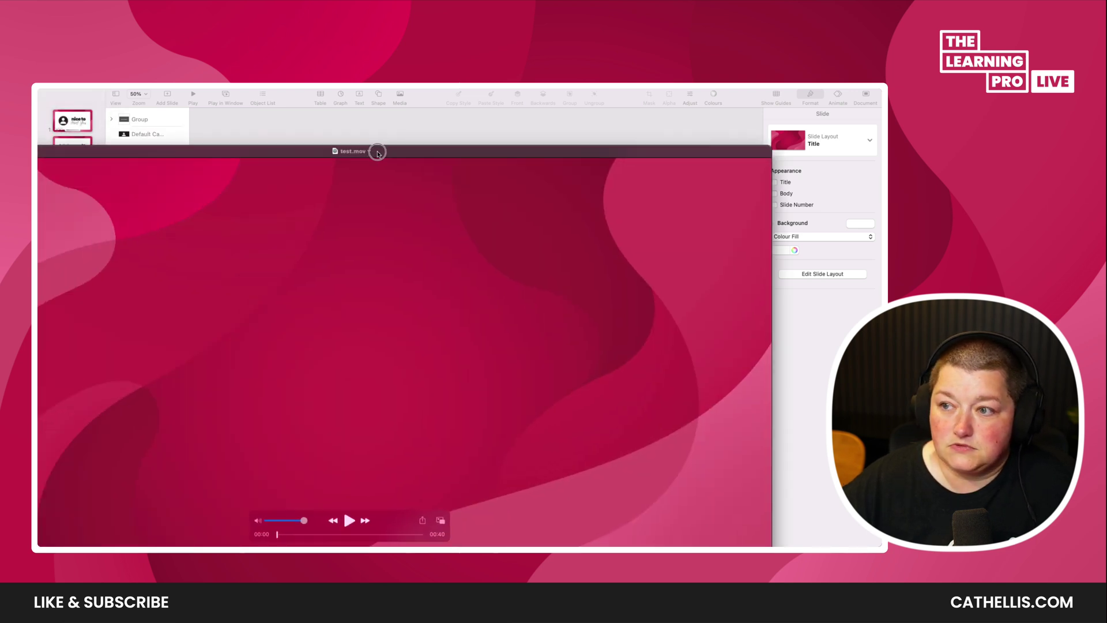
# Step: Move and shrink the test.mov player window, play the start of the movie and close the player
pyautogui.moveTo(375, 150); pyautogui.dragTo(528, 134)
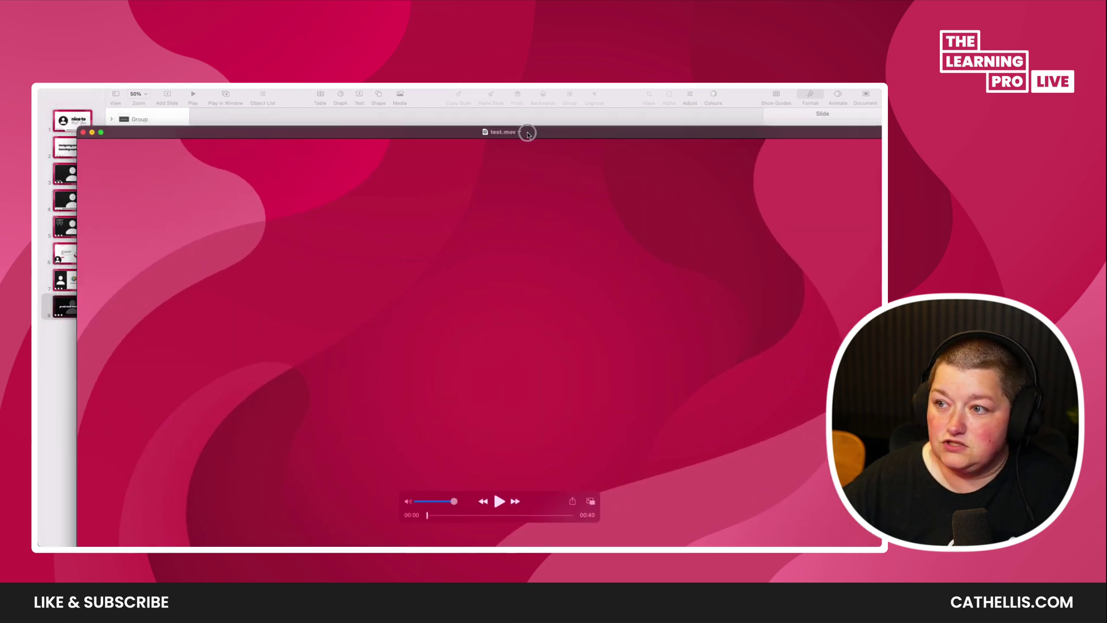
pyautogui.moveTo(81, 125); pyautogui.dragTo(340, 235)
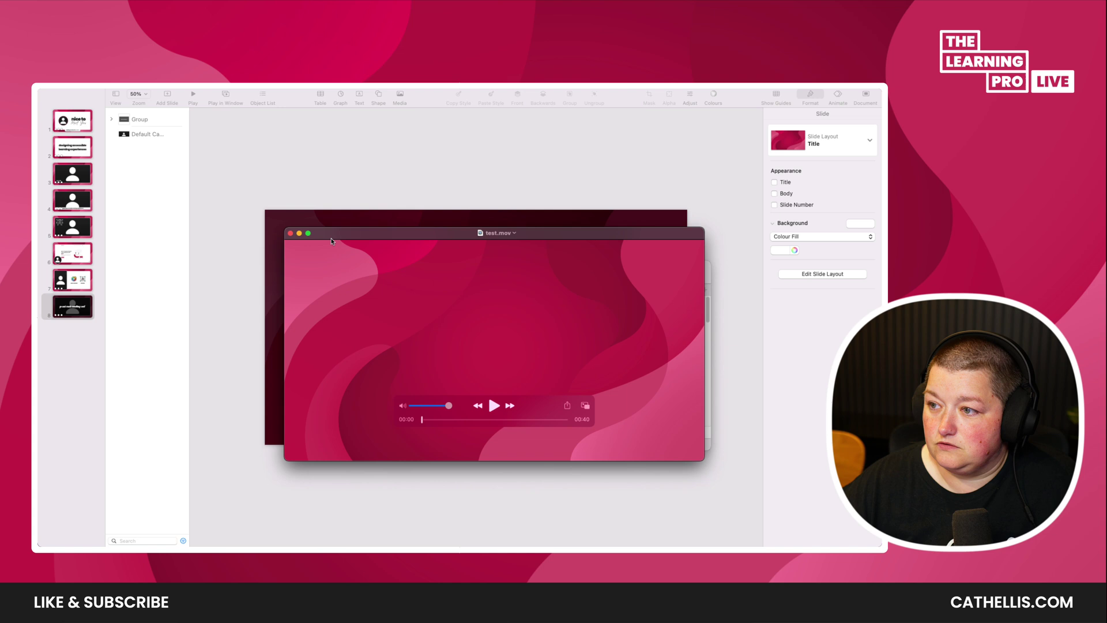
pyautogui.click(493, 406)
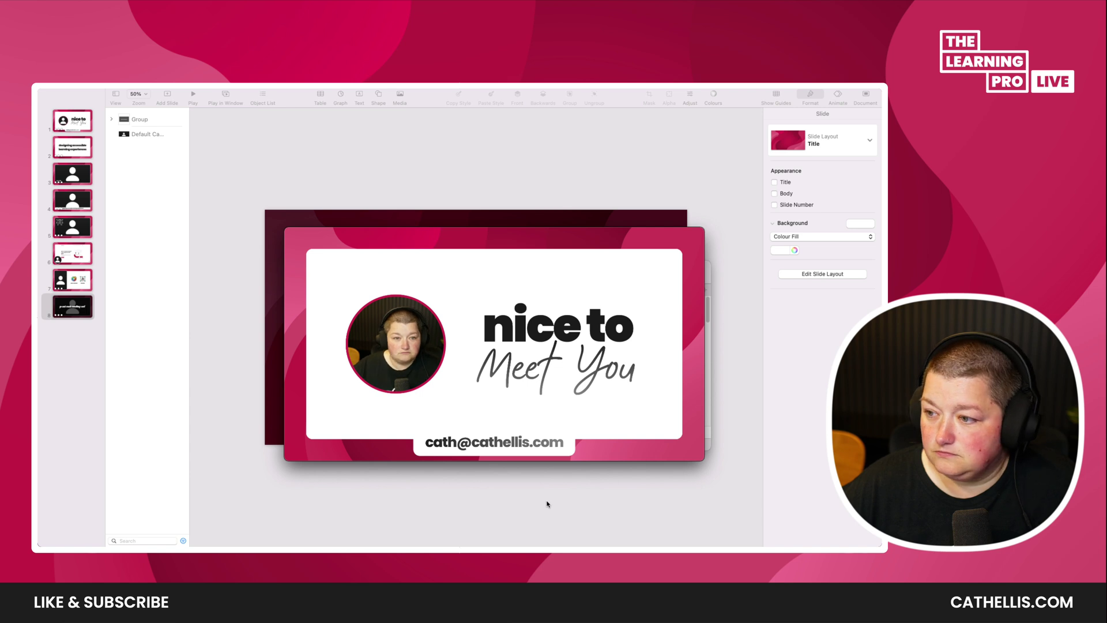
pyautogui.moveTo(550, 411)
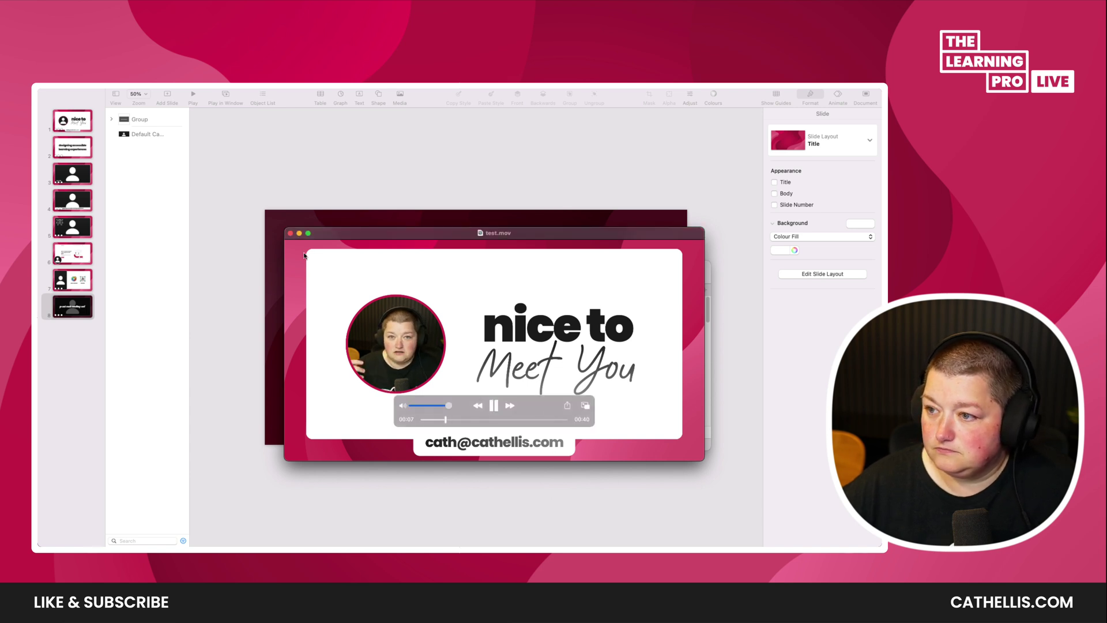
pyautogui.click(292, 235)
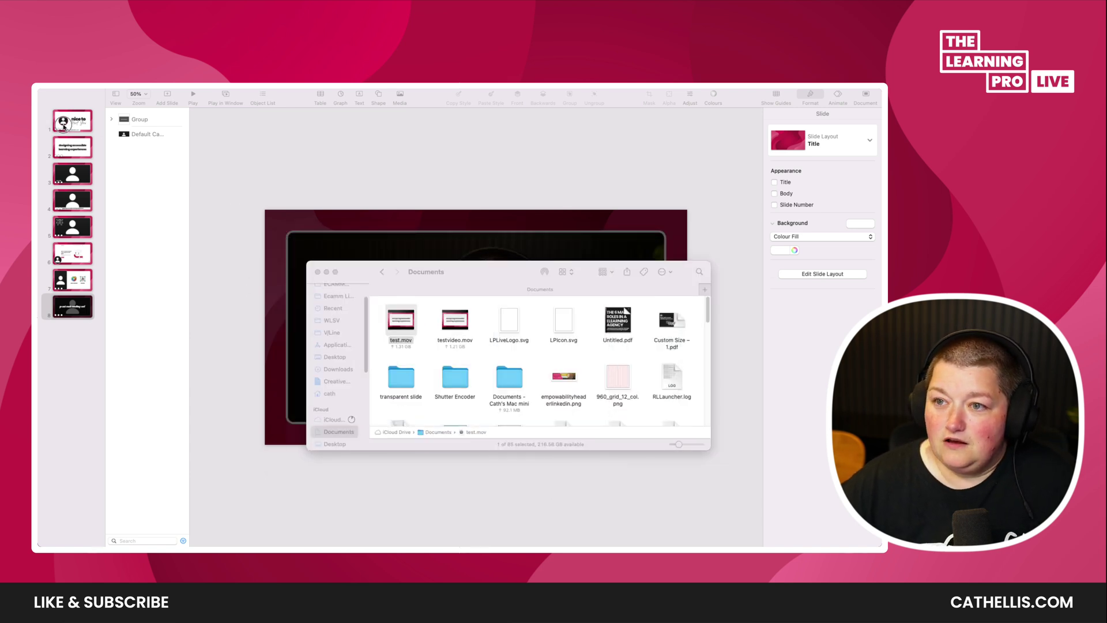
# Step: Return to Keynote, select the circular live video on slide 1 and show its list of live video sources
pyautogui.click(64, 126)
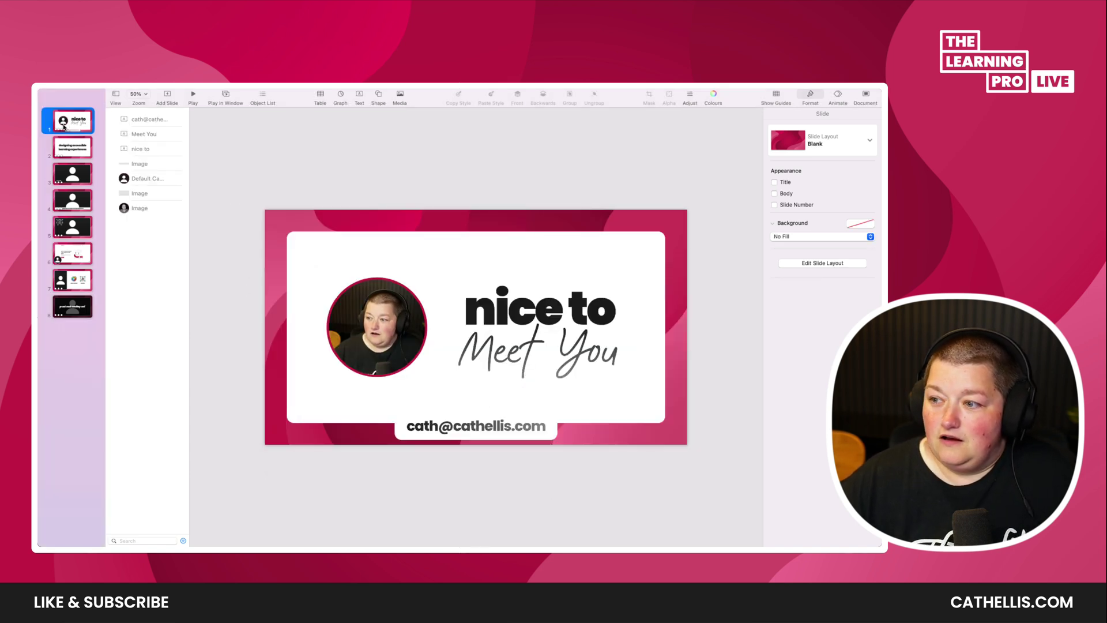
pyautogui.click(389, 299)
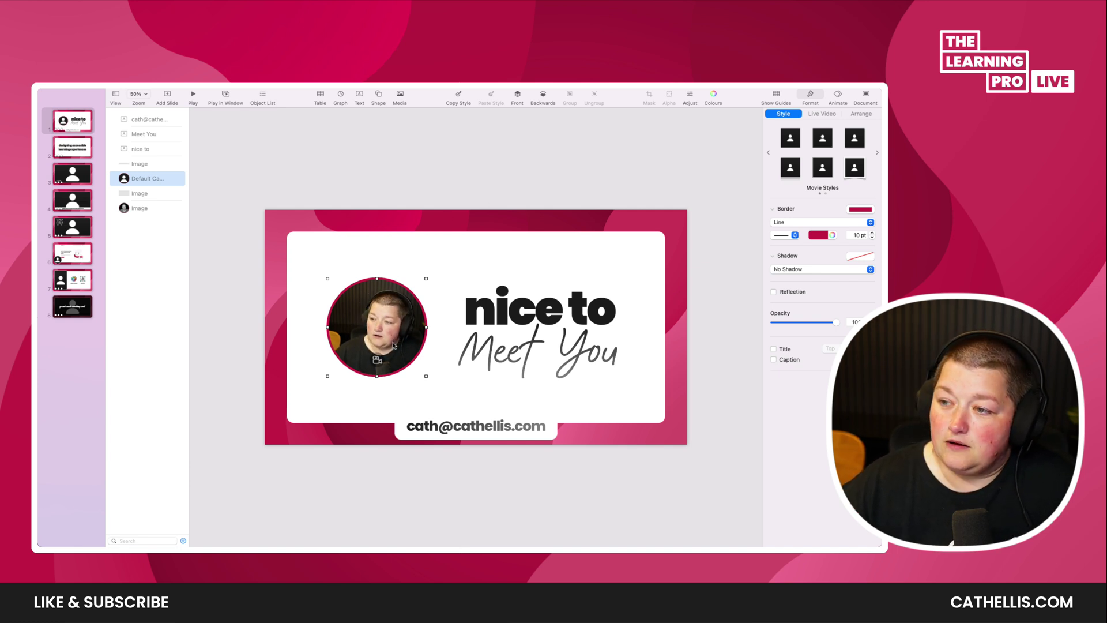
pyautogui.click(818, 115)
pyautogui.click(810, 151)
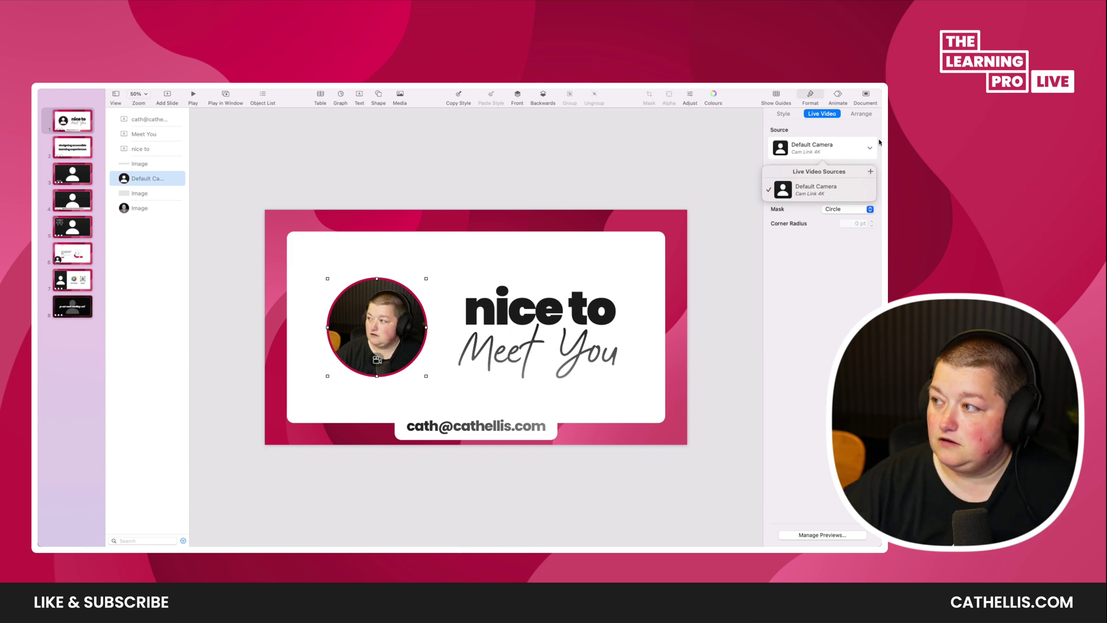
# Step: Start adding a new live video source, view the available cameras and devices, then cancel and deselect the live video
pyautogui.click(869, 173)
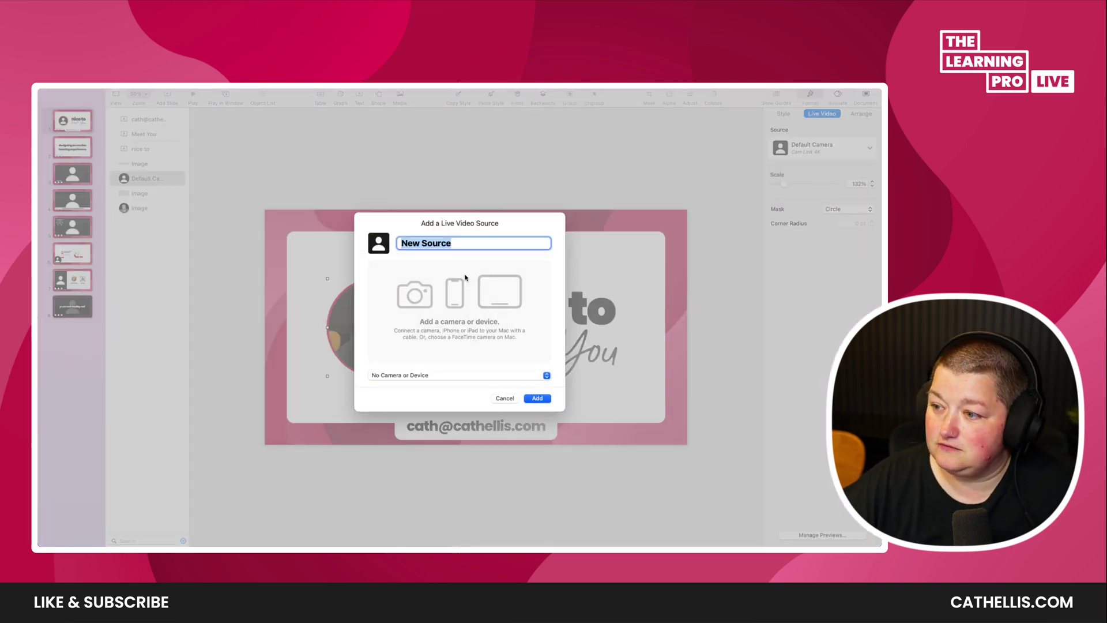
pyautogui.click(461, 376)
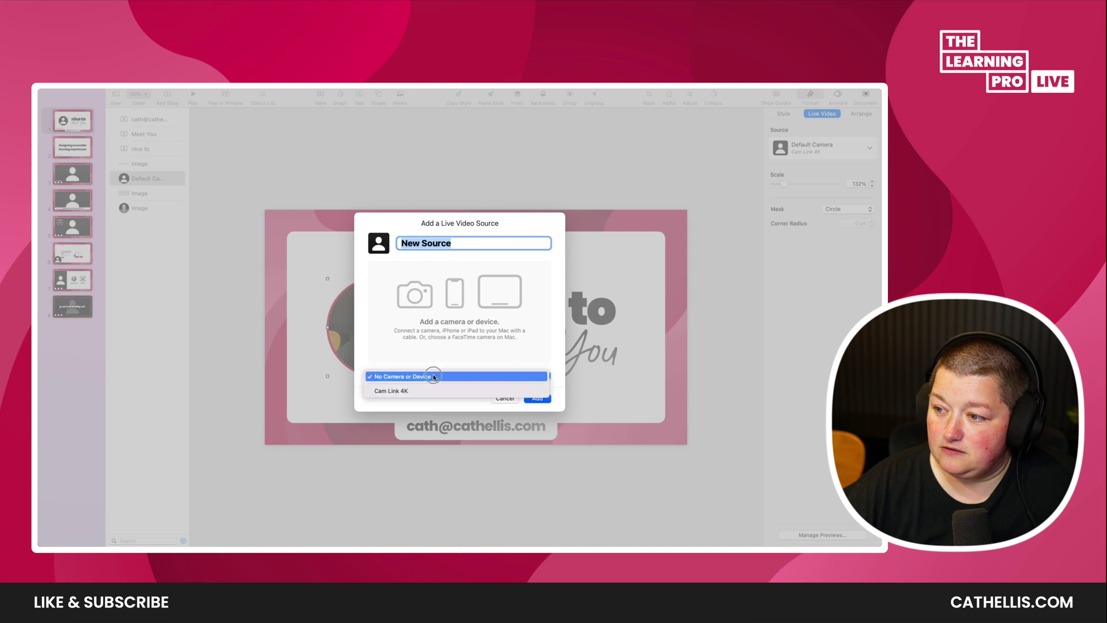
pyautogui.click(527, 296)
pyautogui.click(505, 398)
pyautogui.click(446, 229)
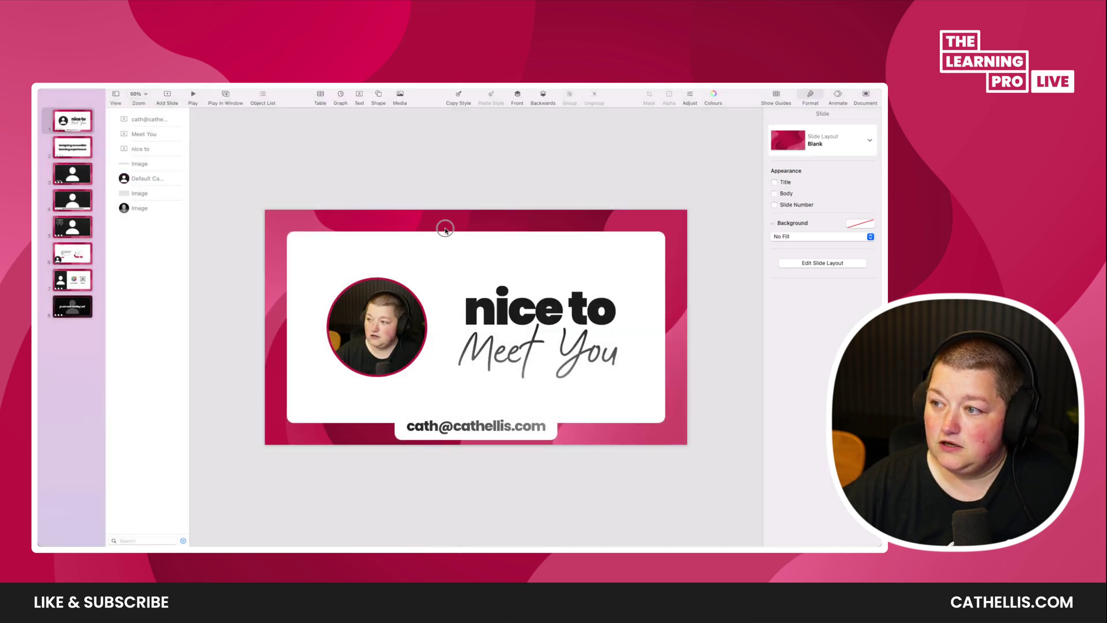